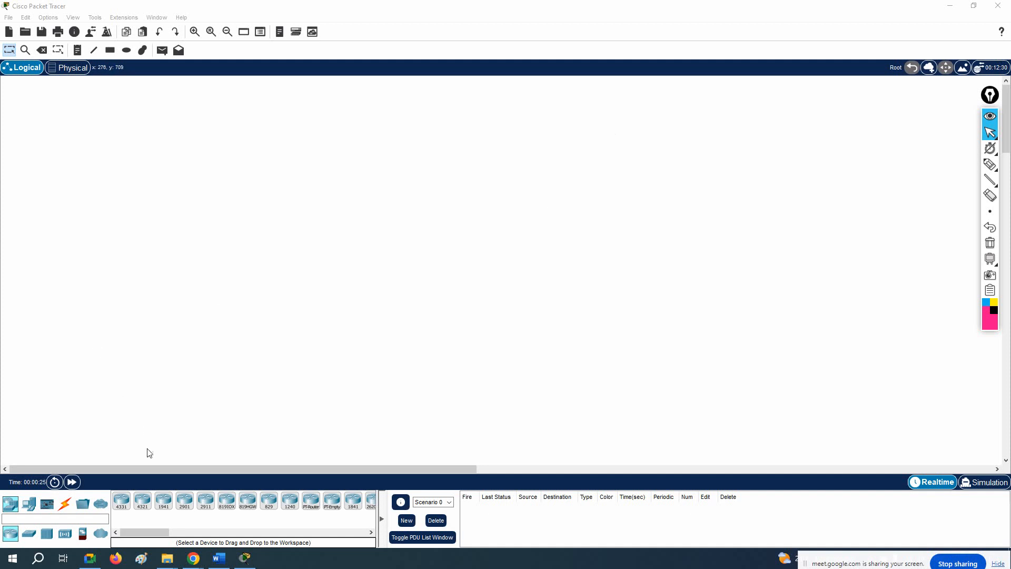
- Place two 2811 routers side by side near the top of the workspace
drag(145, 535, 195, 535)
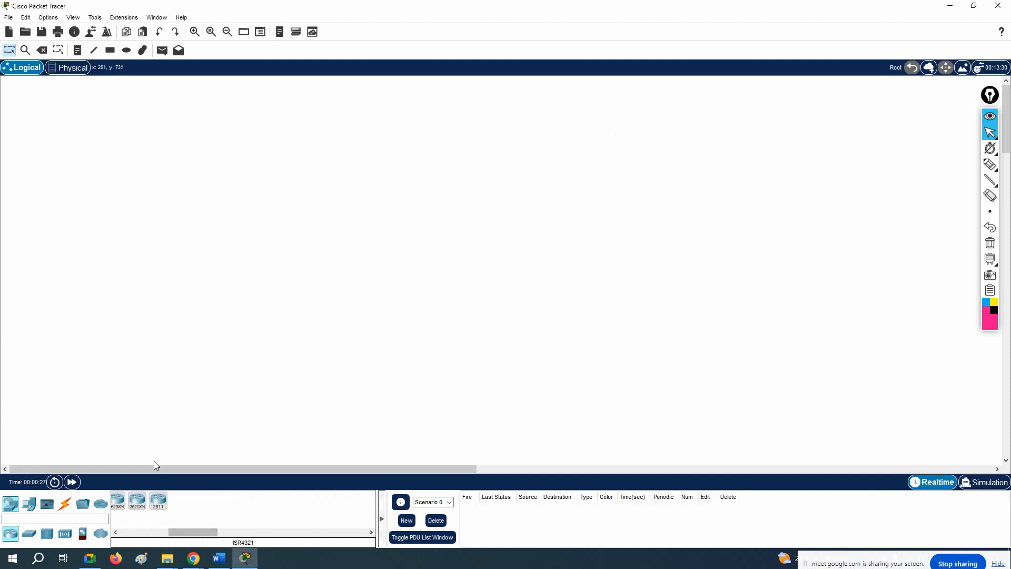
ctrl+click(162, 502)
click(149, 125)
click(445, 119)
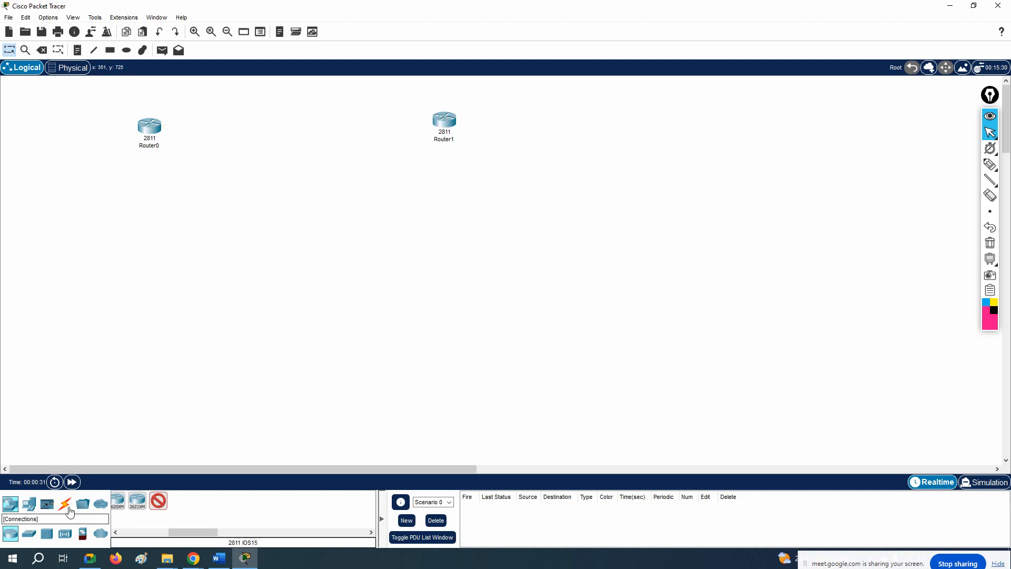
- Link Router0 to Router1 using the automatically chosen connection type
click(65, 504)
ctrl+click(121, 501)
click(149, 127)
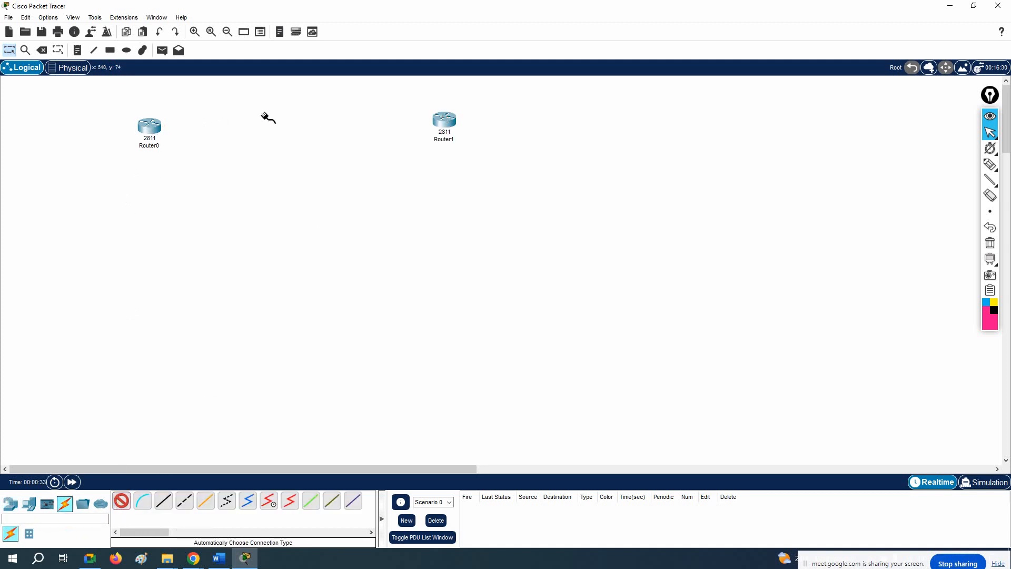
click(442, 120)
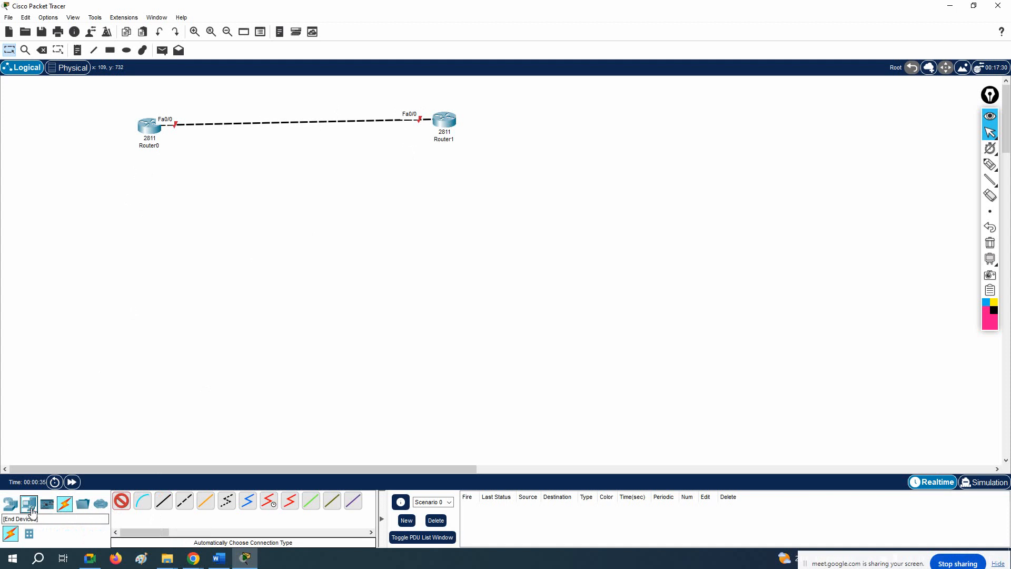
- Place two 2960 switches in the workspace, one below each router
click(29, 504)
click(10, 504)
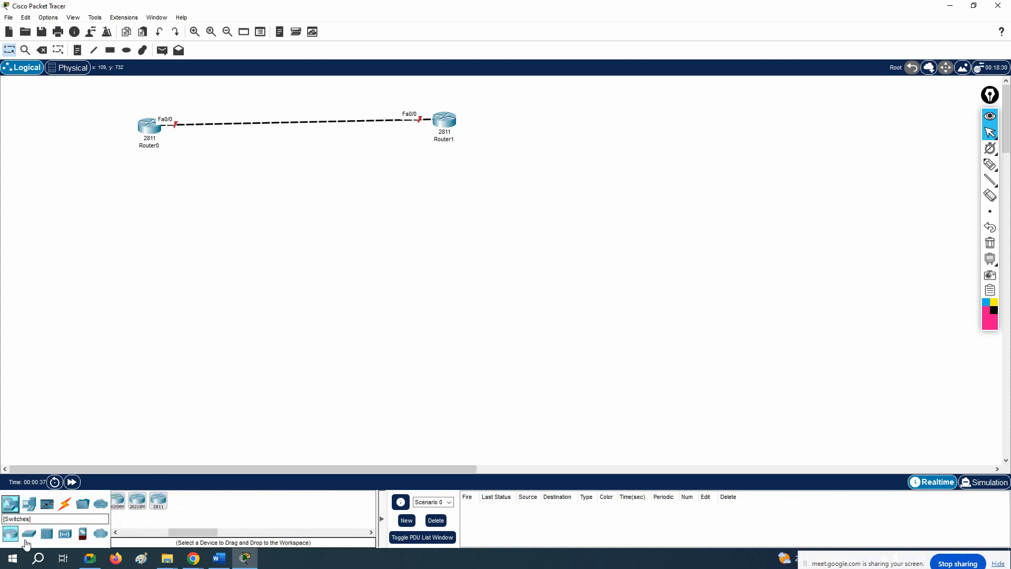
click(29, 533)
ctrl+click(120, 502)
click(151, 200)
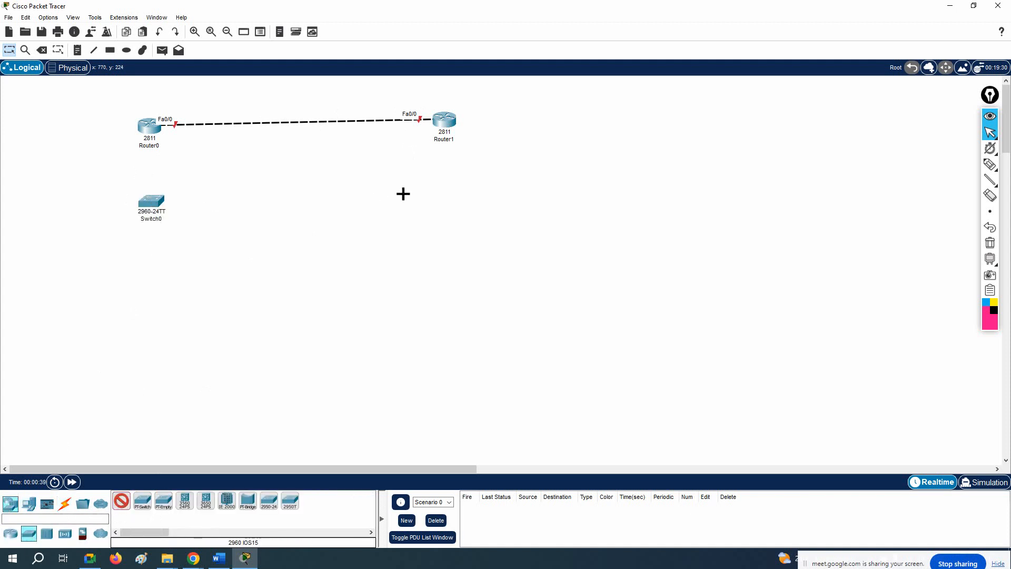
click(446, 192)
- Place three PCs in a row below Switch0
click(29, 504)
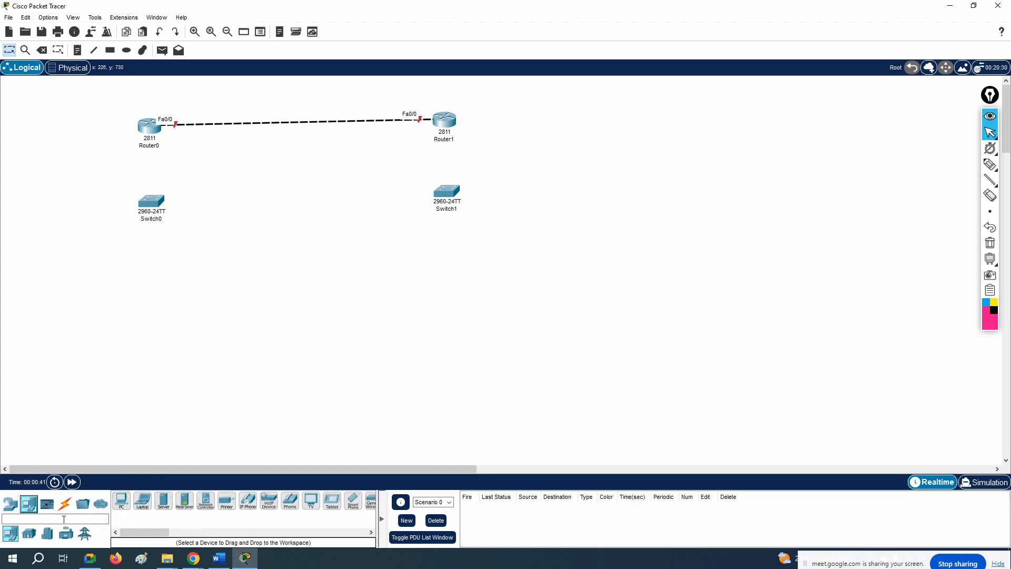
ctrl+click(121, 501)
click(99, 292)
click(148, 293)
click(182, 290)
- Place a server and a laptop side by side below Switch1
click(160, 500)
click(436, 296)
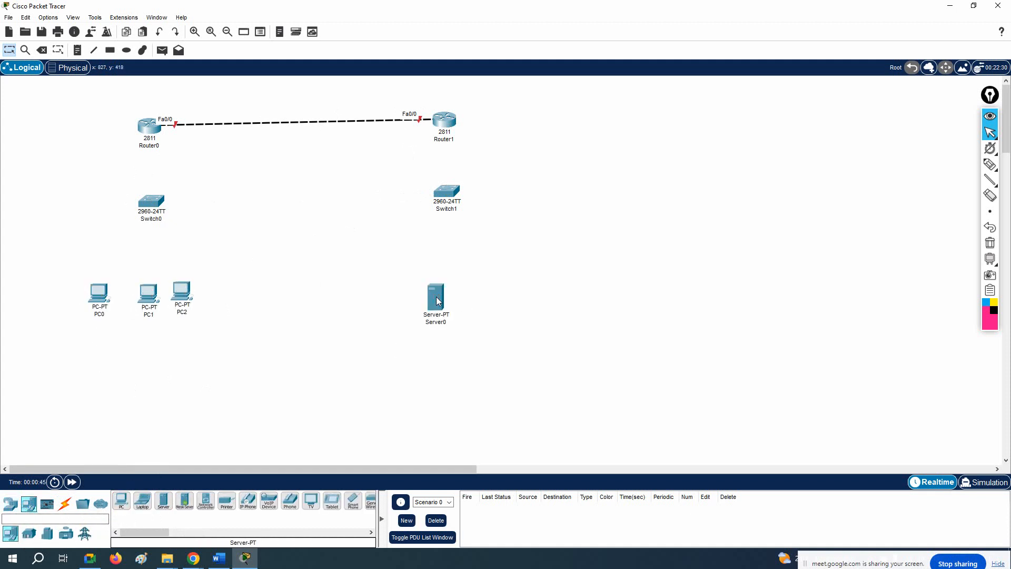
click(141, 504)
click(522, 295)
- Cable PC0, PC1 and PC2 to Switch0 using the automatically chosen connection type
click(64, 504)
click(121, 501)
click(111, 287)
click(150, 218)
click(153, 212)
click(149, 291)
click(182, 289)
click(158, 210)
- Cable Switch0 to Router0 and Router1 to Switch1 with automatic connections
click(151, 196)
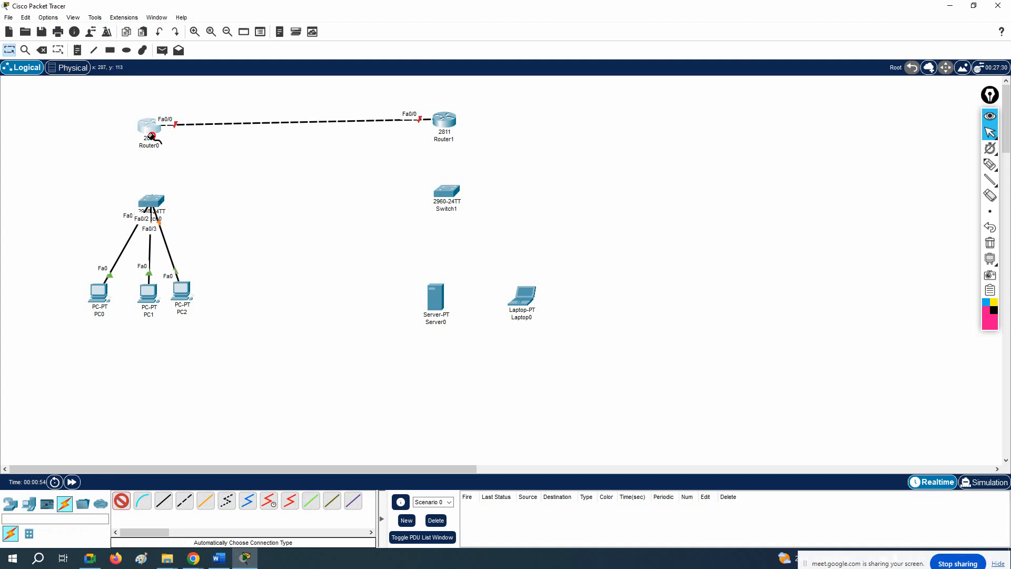
click(149, 127)
click(444, 123)
click(456, 194)
- Cable Server0 and Laptop0 to Switch1 with automatic connections
click(431, 306)
click(445, 196)
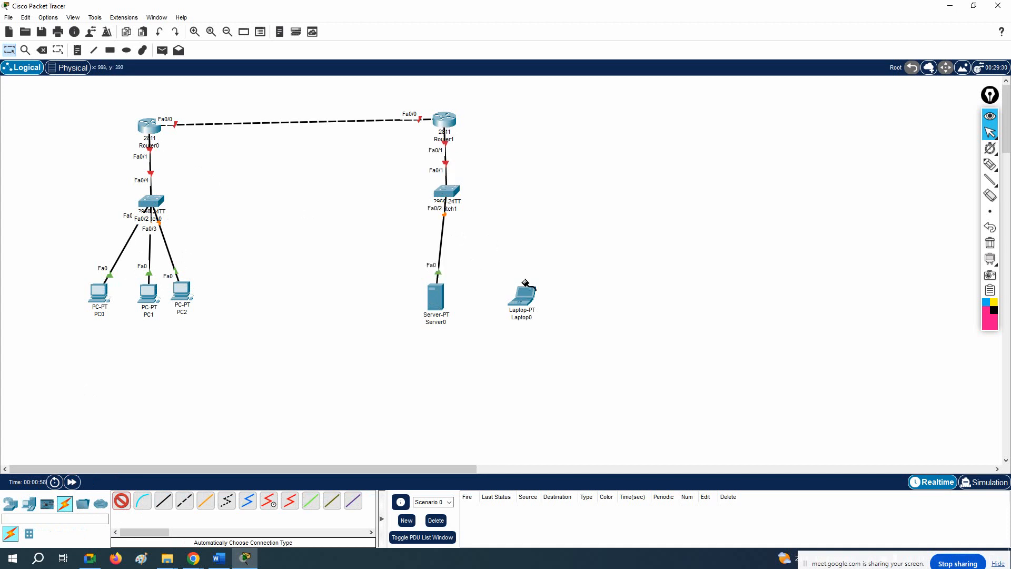
click(445, 196)
click(522, 295)
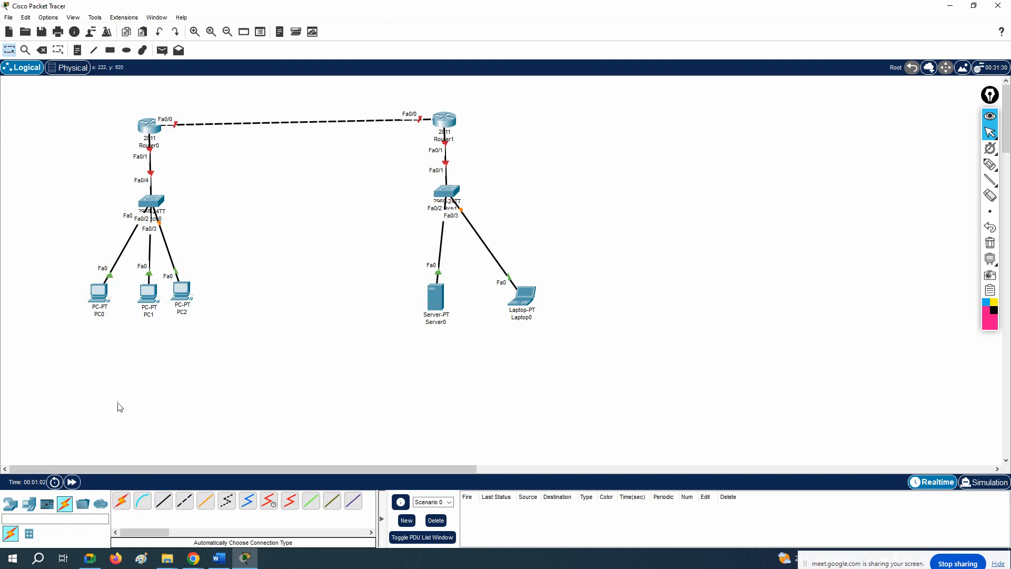
- Add the note 192.168.12.0/24 above the link between the two routers
click(77, 50)
click(244, 108)
text(192.168.12.0/24)
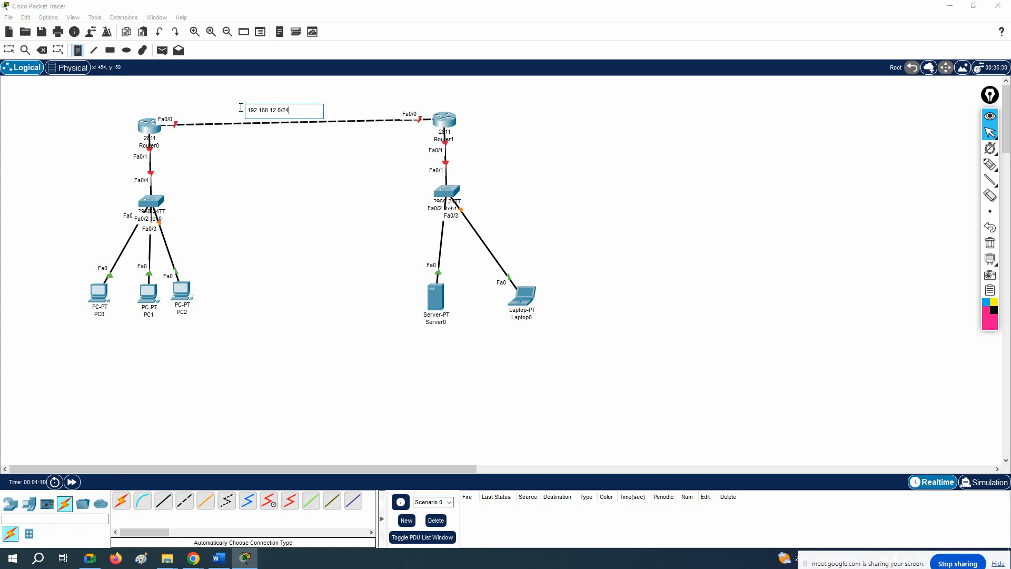
- Add the notes 192.168.1.1/24 beside Router0's LAN link and 192.168.2.1/24 beside Router1's LAN link, then return to selection mode
click(81, 139)
text(192.168.)
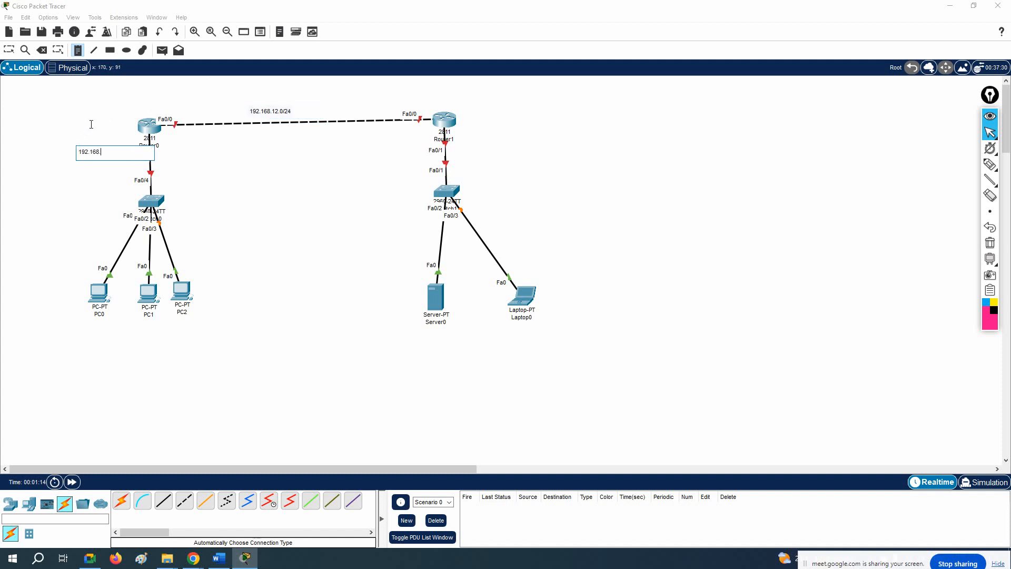
text(1.1/24)
click(457, 149)
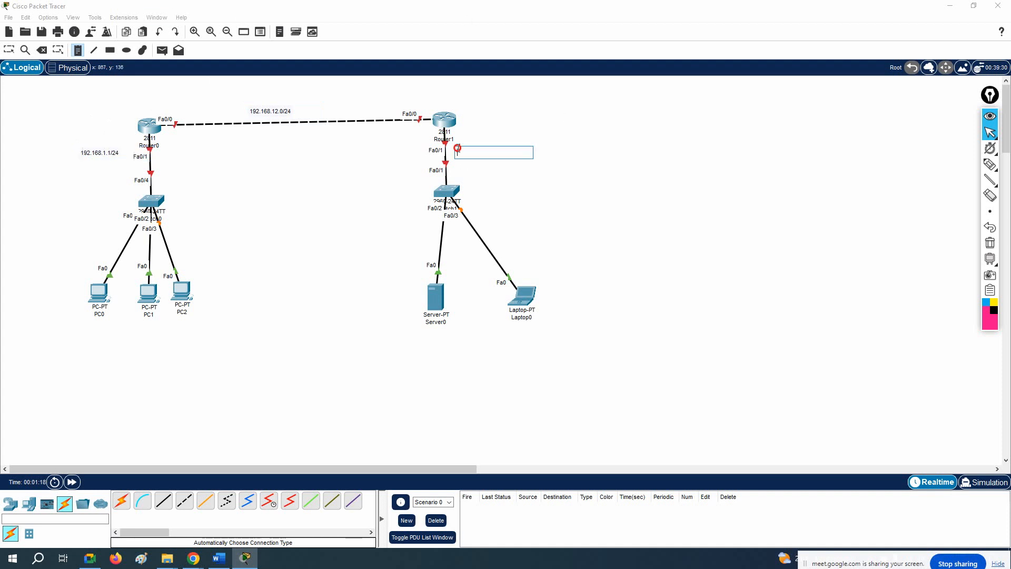
text(192.168.2.1/24)
click(354, 324)
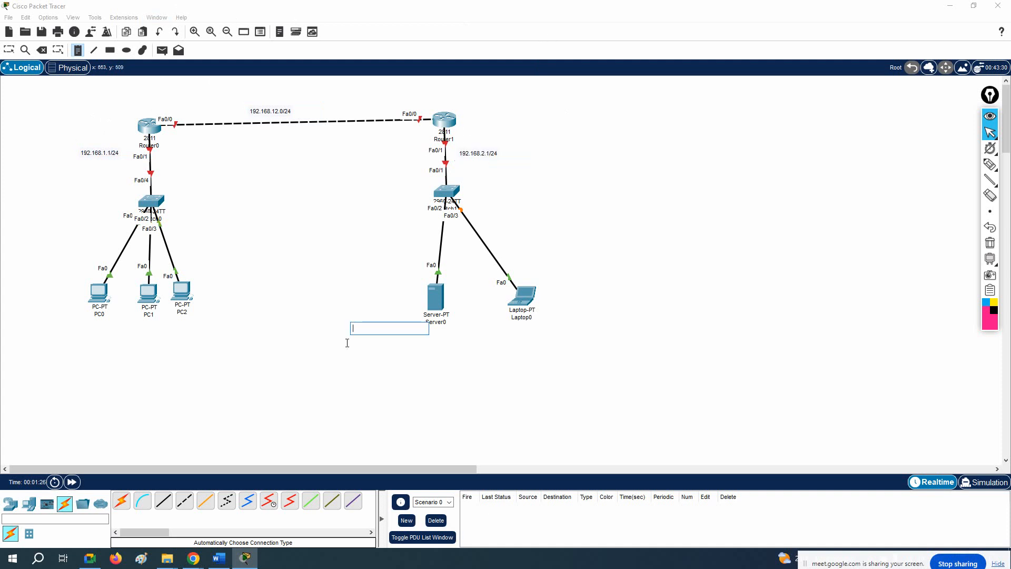
click(9, 50)
- Move PC0 away from the other PCs, rename it 192.168.1.2 and copy that address
drag(95, 304, 65, 297)
click(66, 305)
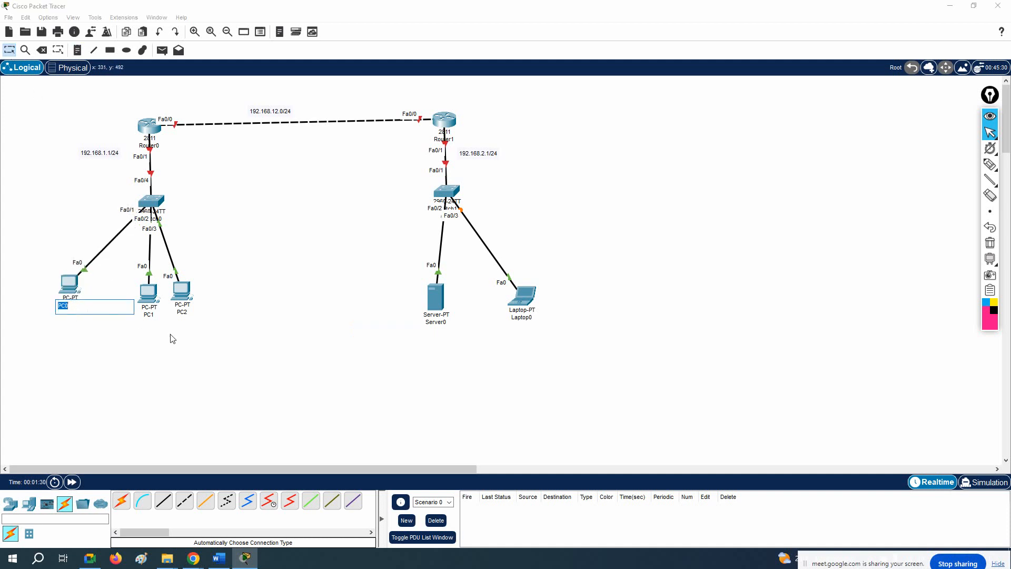
text(192.168.1.2)
key(ctrl+a)
key(ctrl+c)
key(Return)
- Give the PC 192.168.1.2 the static IPv4 address 192.168.1.2, subnet mask 255.255.255.0 and default gateway 192.168.1.1
click(79, 288)
click(440, 142)
click(400, 177)
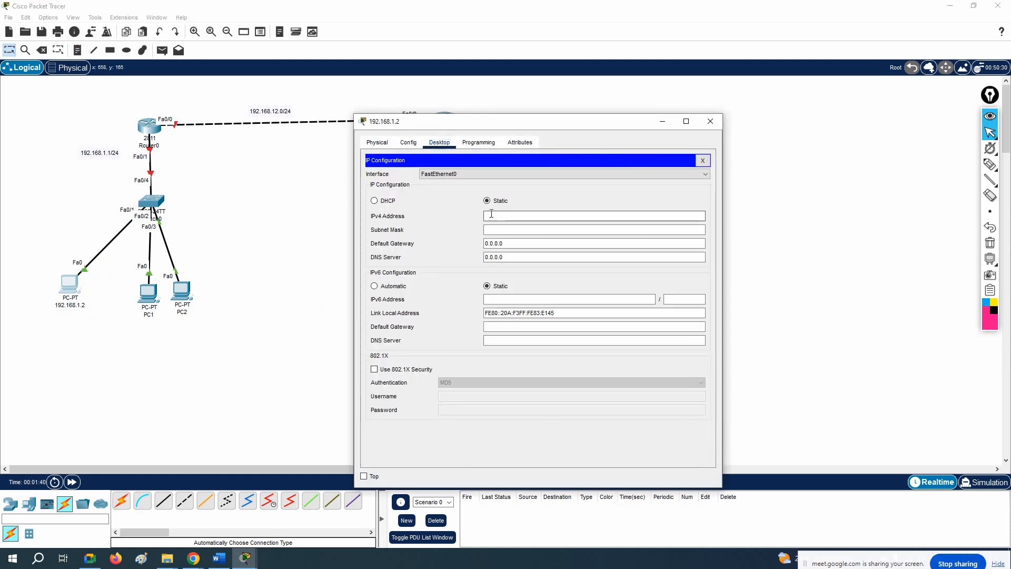
click(541, 215)
key(ctrl+v)
click(513, 243)
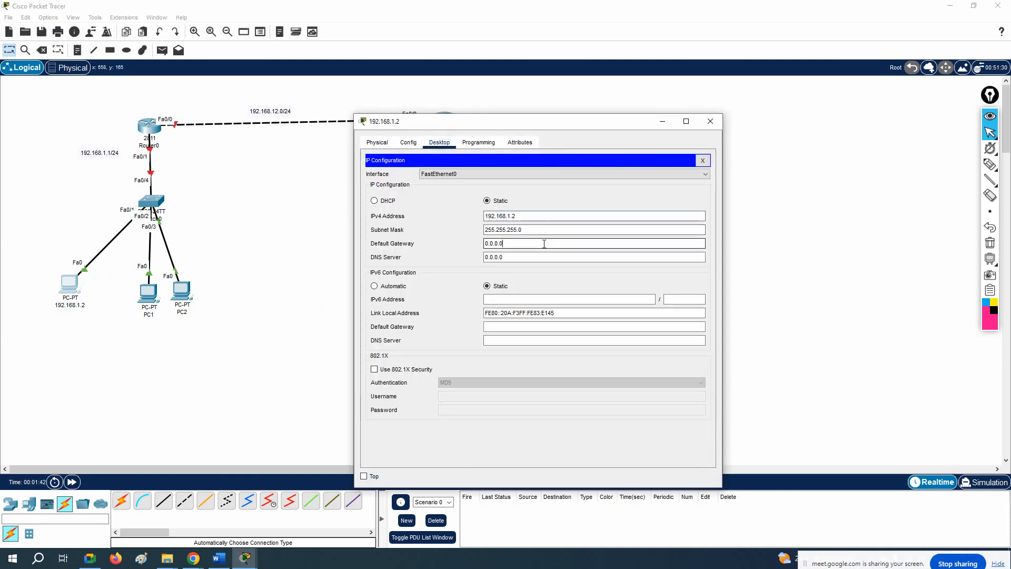
drag(512, 244, 438, 230)
text(192.1)
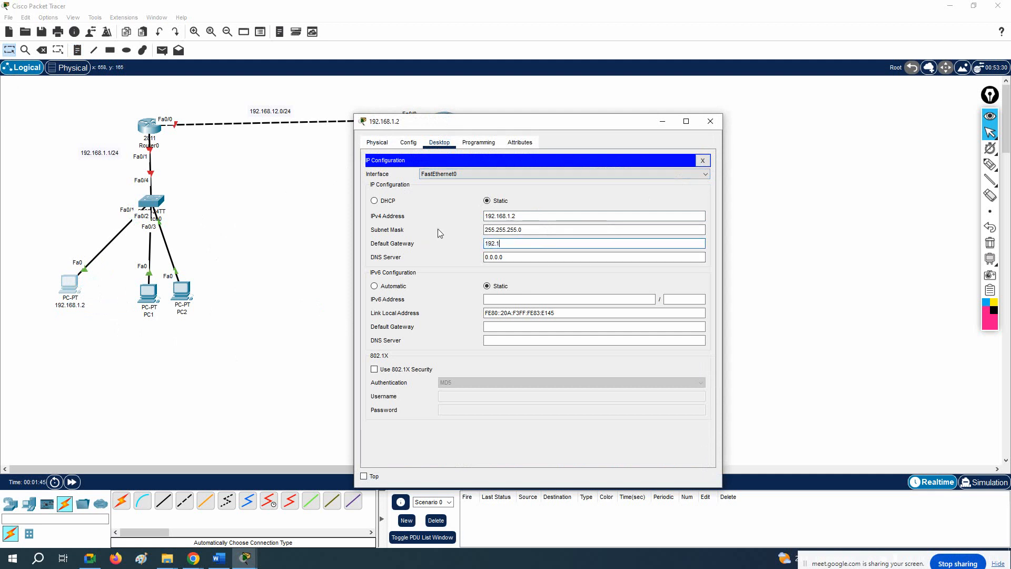
text(68.1.1)
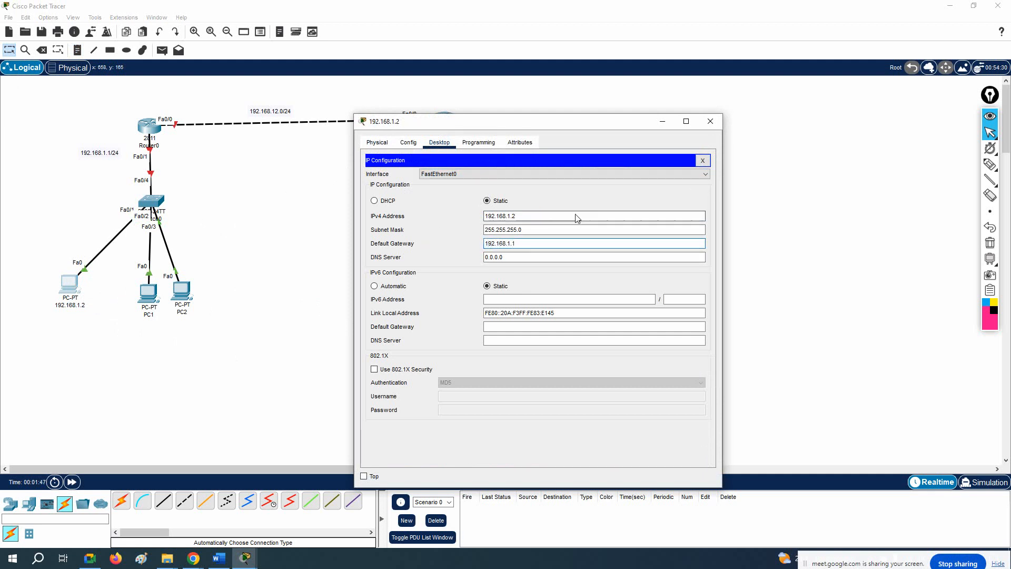
click(710, 122)
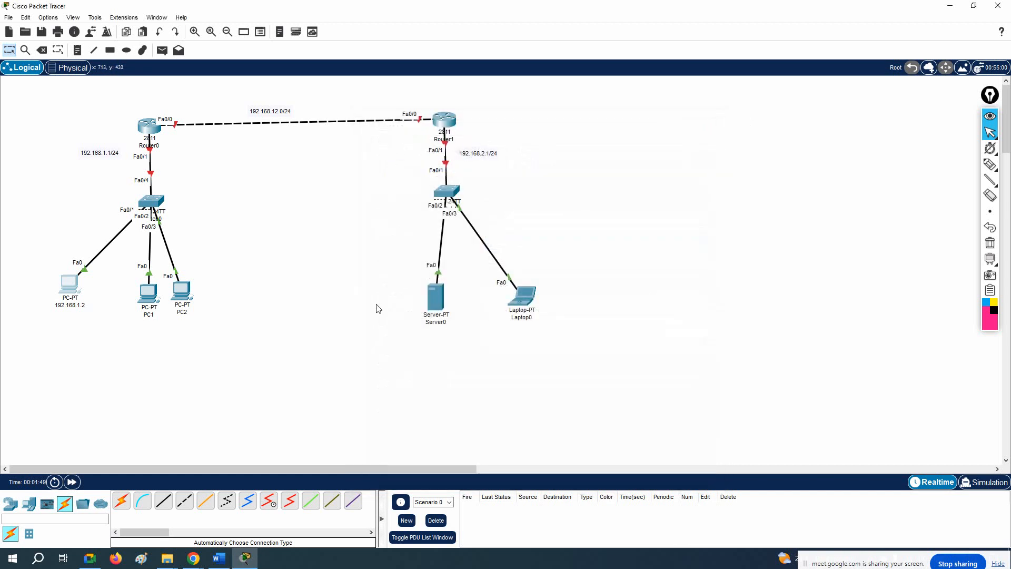
- Rename Server0 as 192.168.2.2 and copy that address
click(439, 323)
text(192.168.2.)
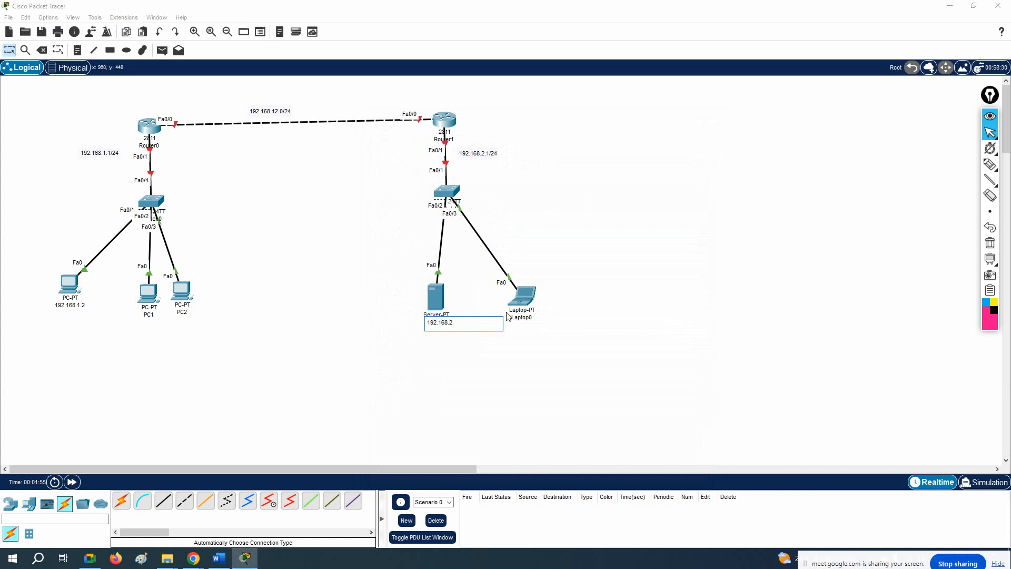
key(ctrl+a)
key(ctrl+c)
- Give the server the static IPv4 address 192.168.2.2, subnet mask 255.255.255.0 and default gateway 192.168.2.1
click(436, 296)
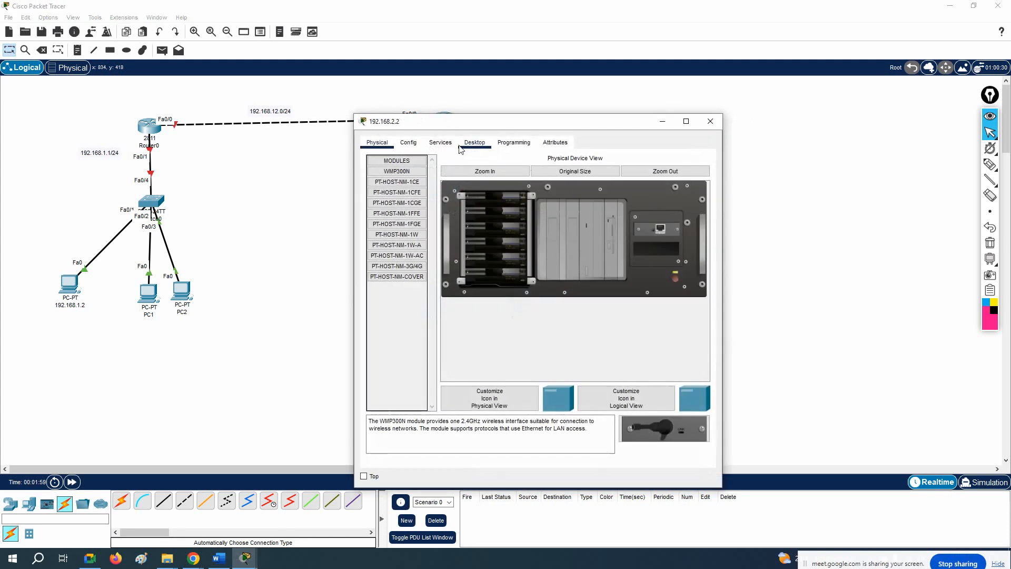
click(470, 143)
click(398, 181)
key(ctrl+v)
click(519, 216)
key(Tab)
key(ctrl+v)
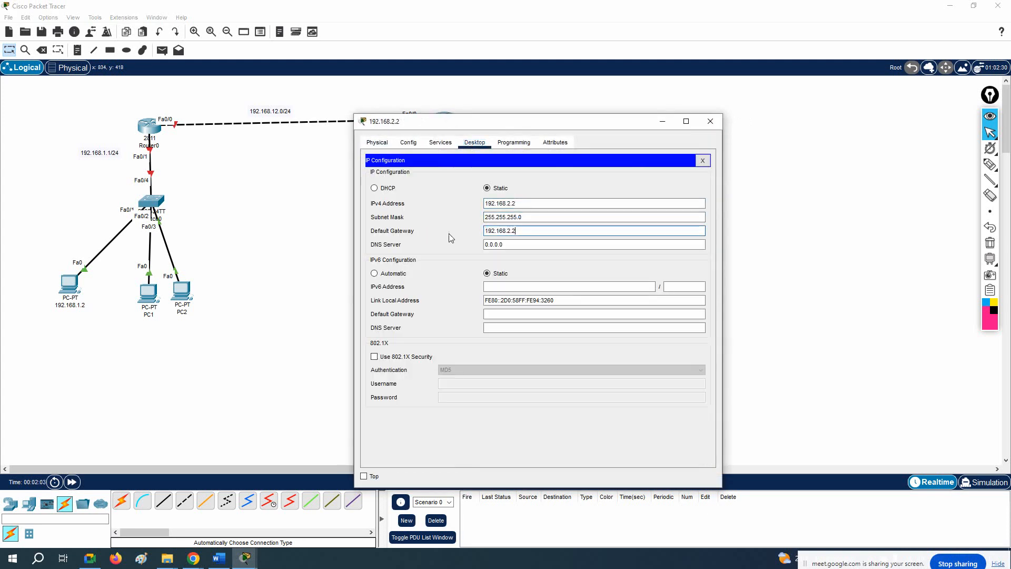
text(1)
click(711, 122)
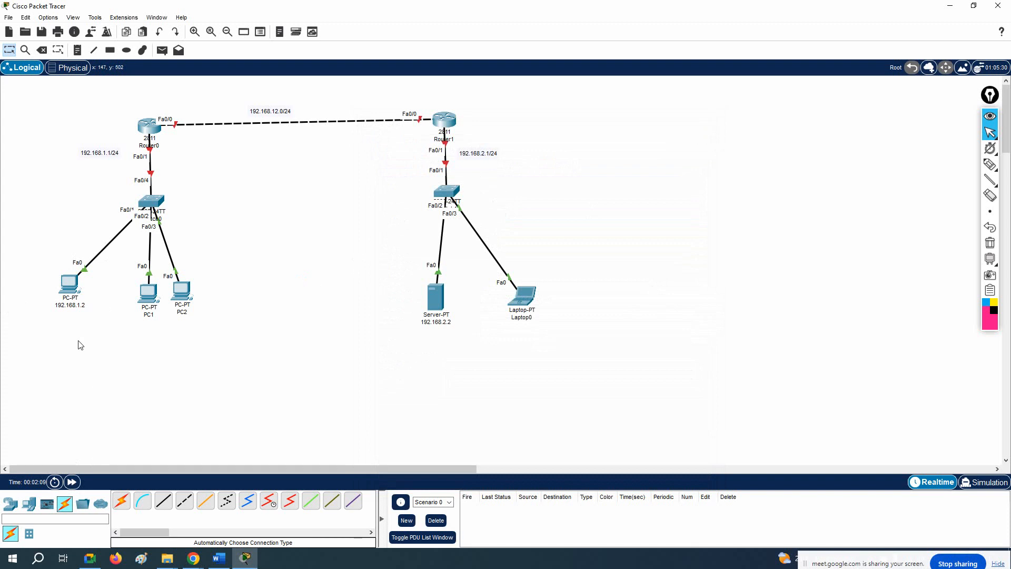
- Open Notepad and resize and move its window to sit beside the network topology
click(39, 559)
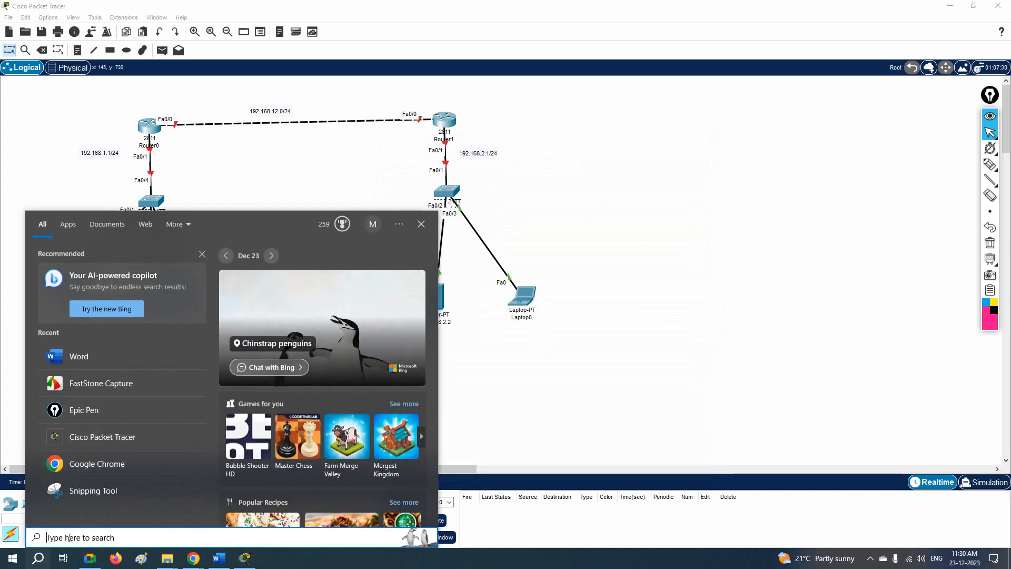
text(not)
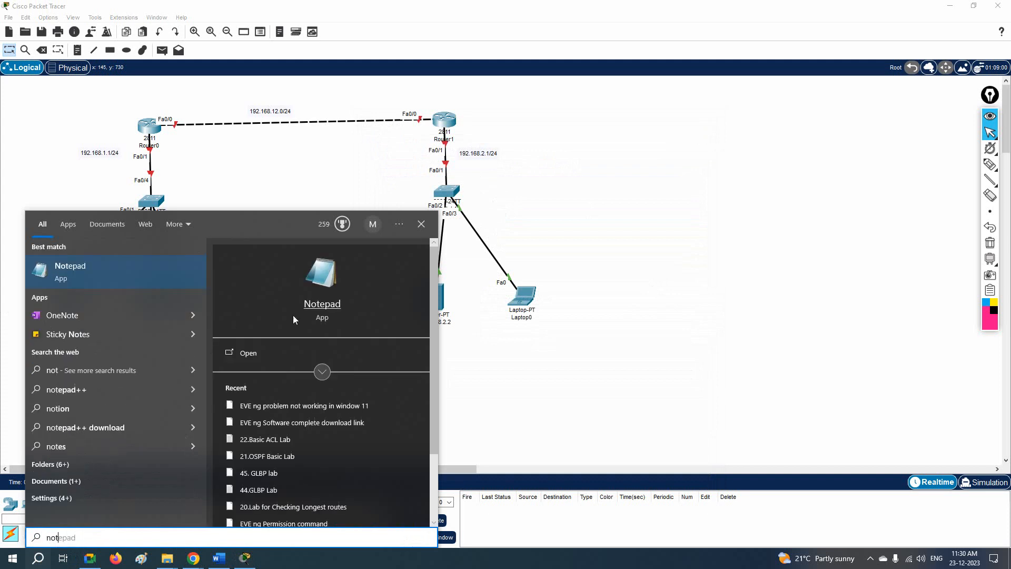
click(329, 304)
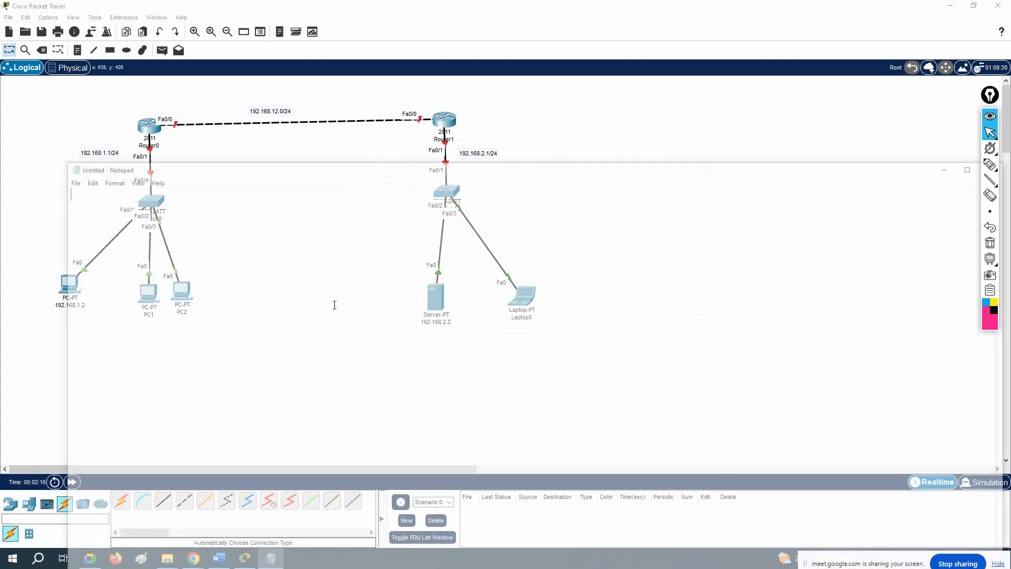
click(567, 181)
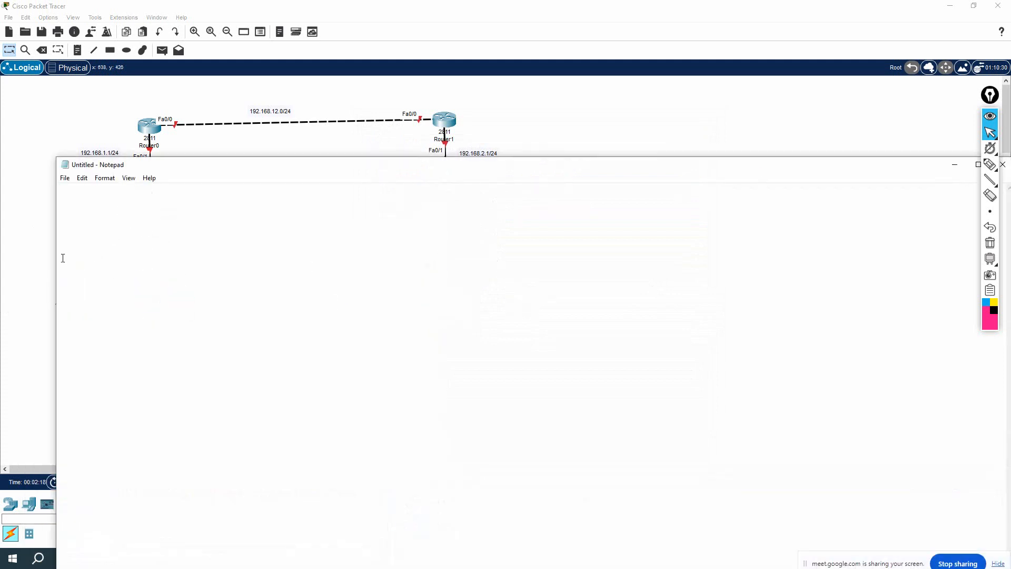
click(50, 255)
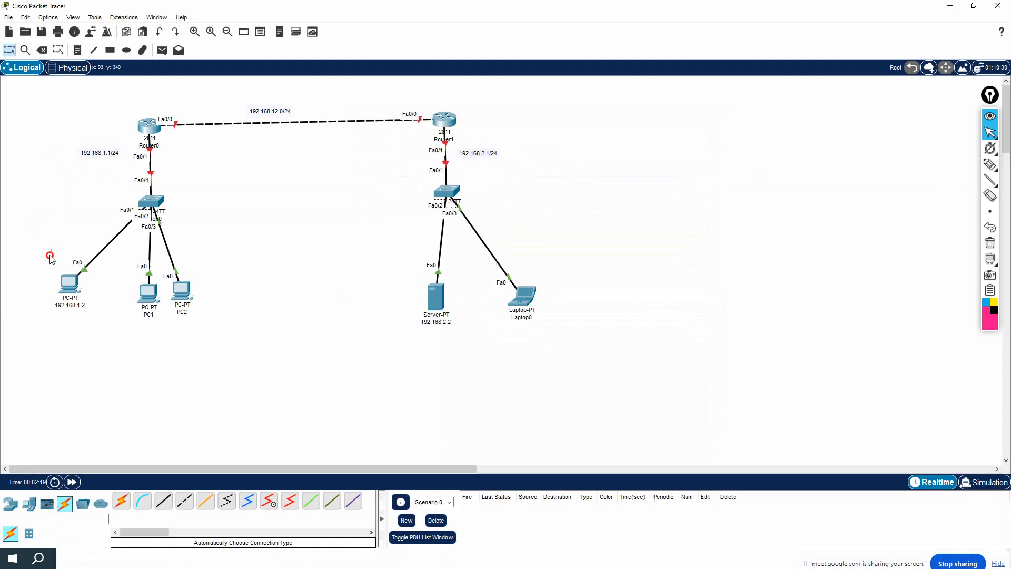
click(215, 556)
drag(52, 216, 726, 182)
drag(829, 169, 746, 31)
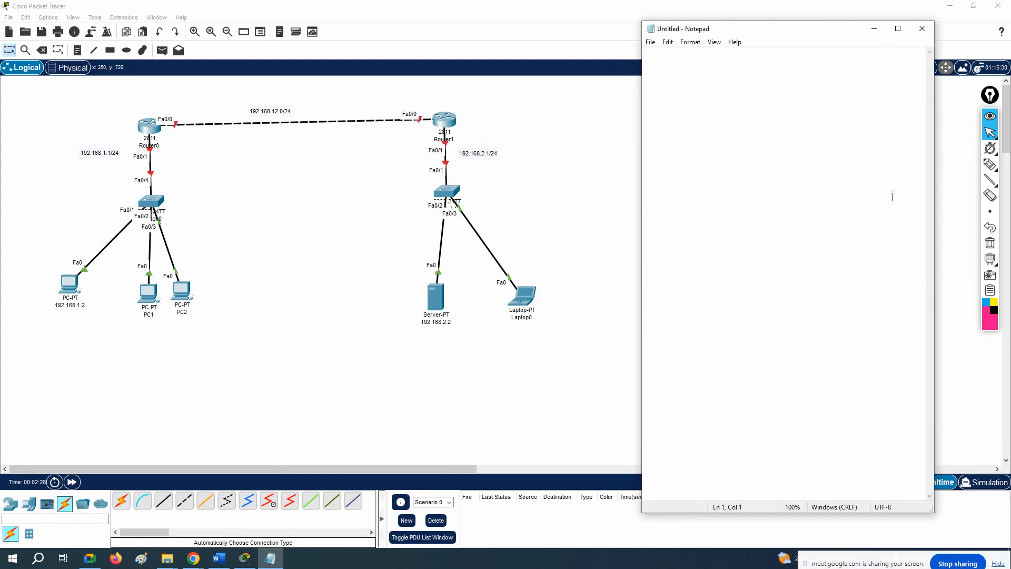
- Write the comment lines "!Basic Extended ACL Lab:" and "!R1 Configuration:" in the Notepad document
text(!)
drag(759, 30, 785, 47)
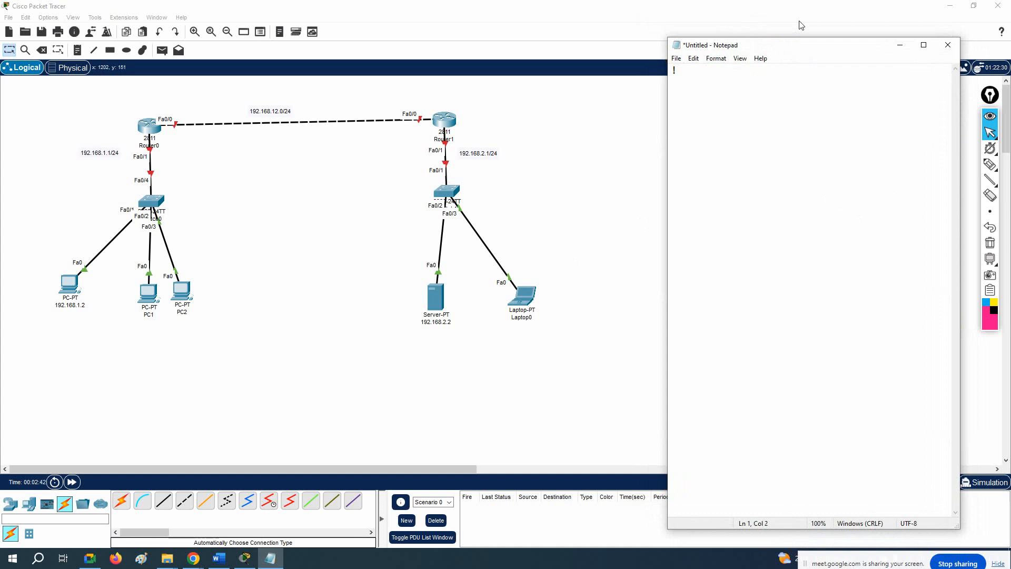
text(Basic Extended ACL Lab:  )
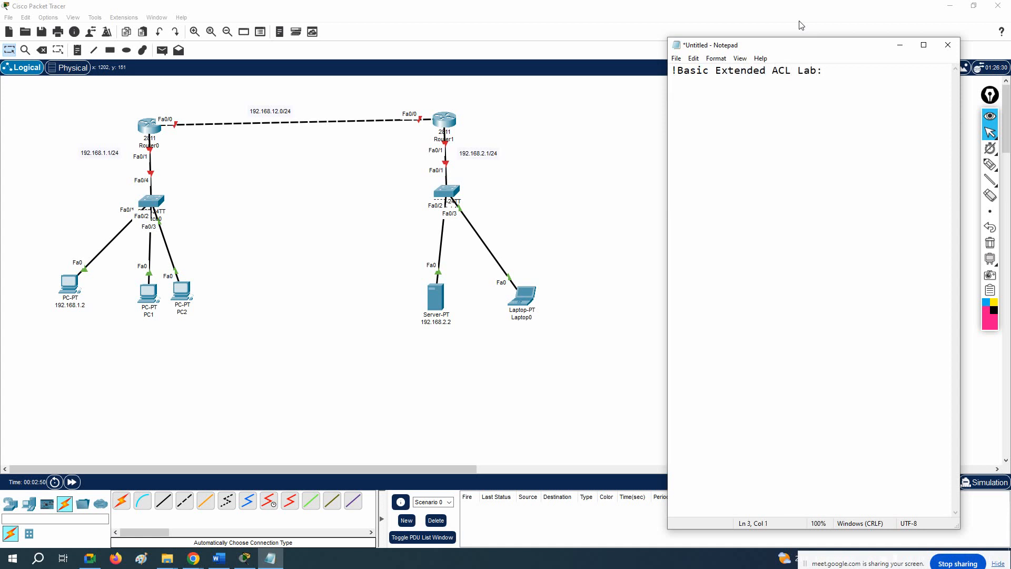
text(!R1 Configuration:)
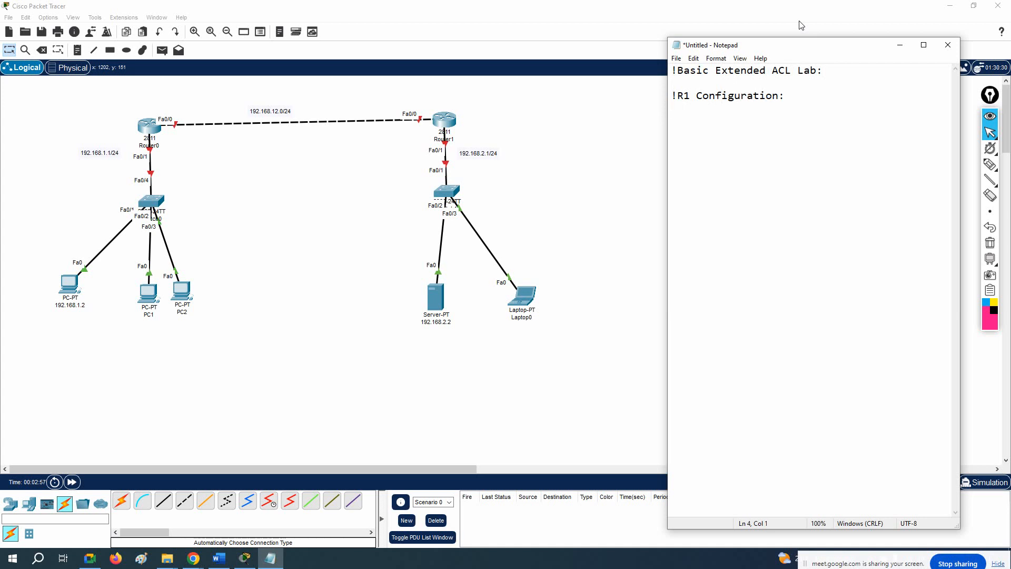
- Rename Router0 as R1 and Router1 as R2 in the topology
click(154, 145)
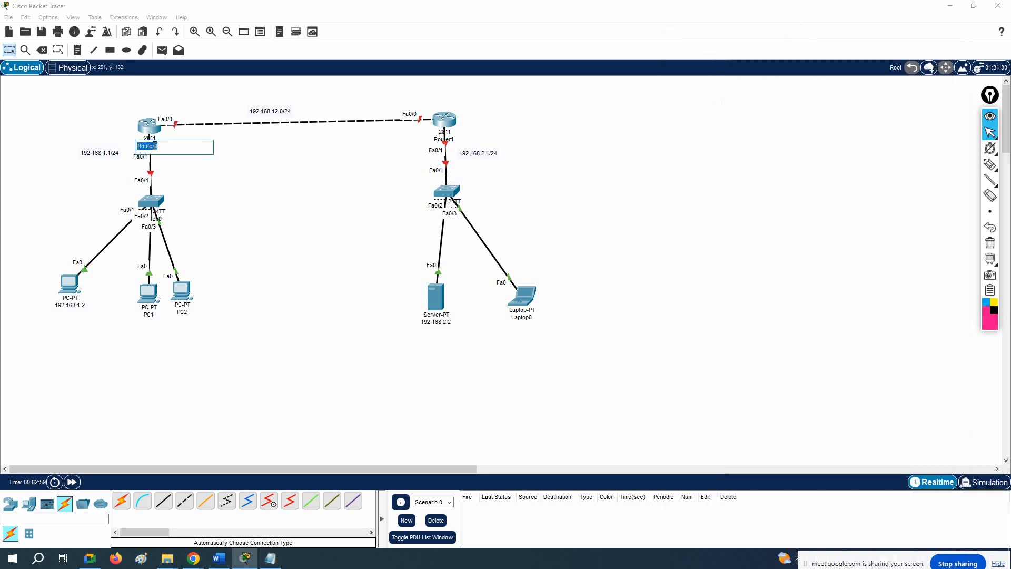
text(R1)
click(439, 139)
text(R2)
key(Return)
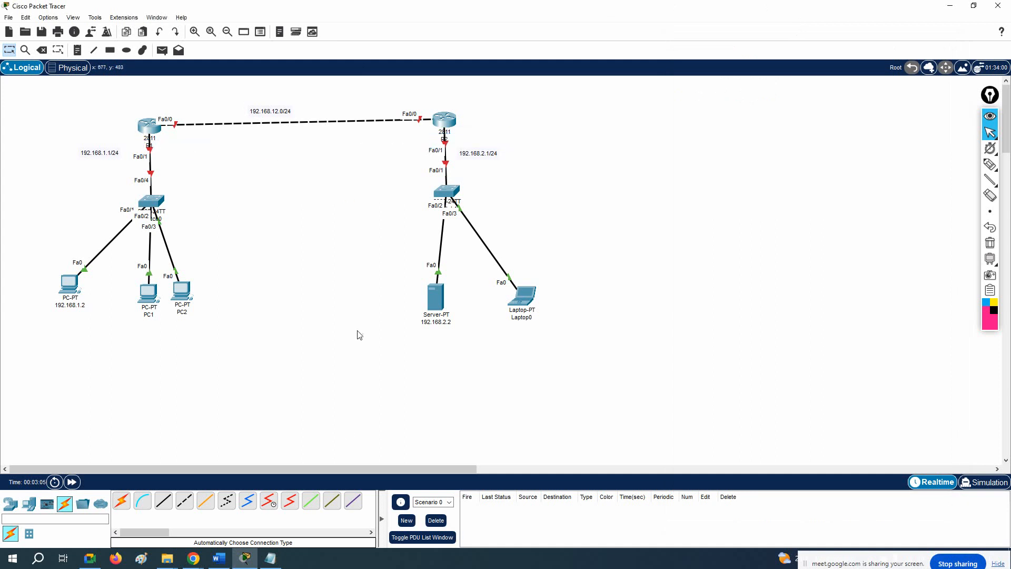
- In the Notepad document, write R1's en, config t and hostname R1 lines and the f0/0 block with 192.168.12.1 255.255.255.0 and no sh
click(270, 558)
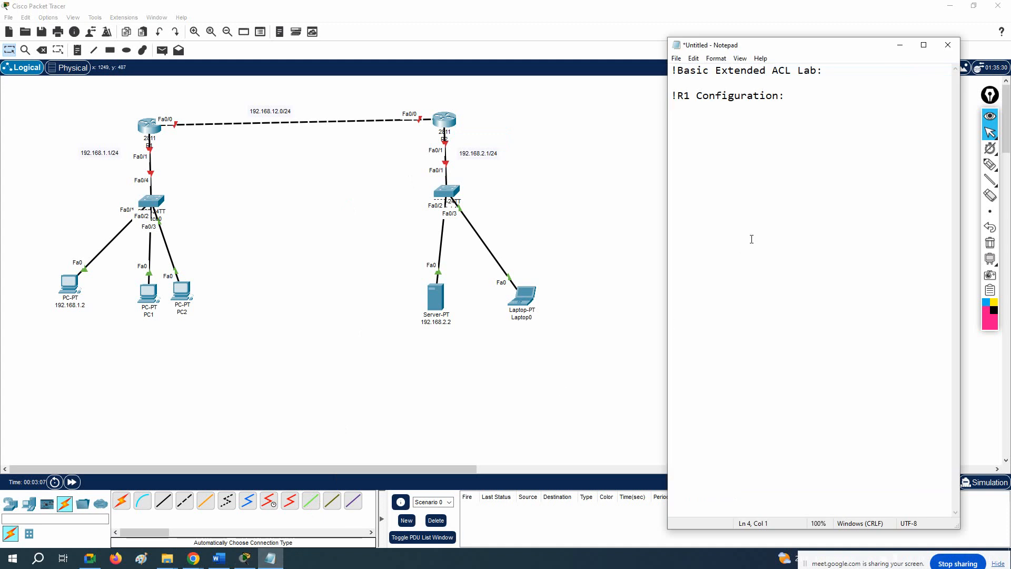
text(config t hostname )
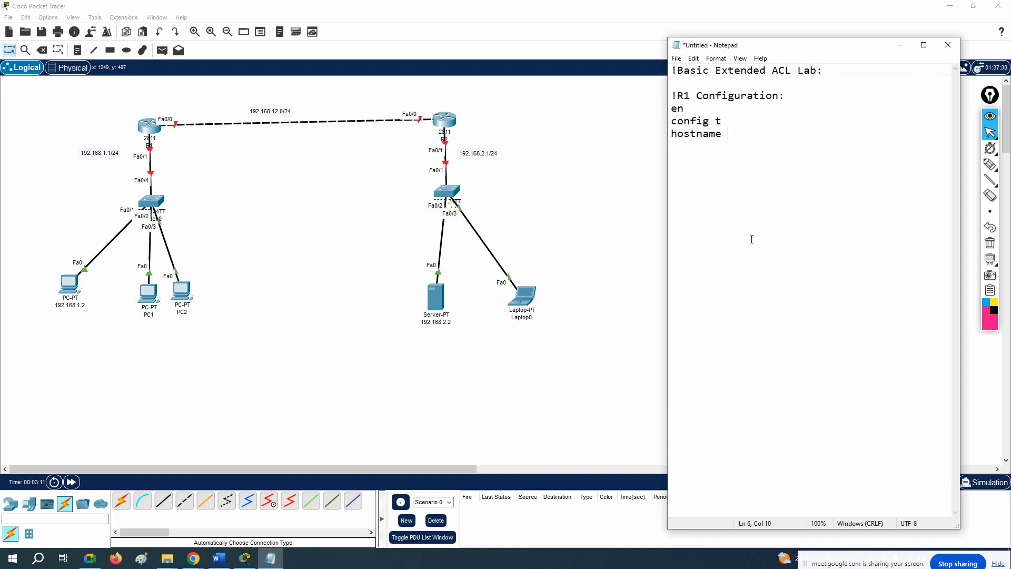
text(R1  int f0/0)
key(Return)
text(ip add 192.168.12.1 255.255.255.0)
key(Return)
text(no sh  )
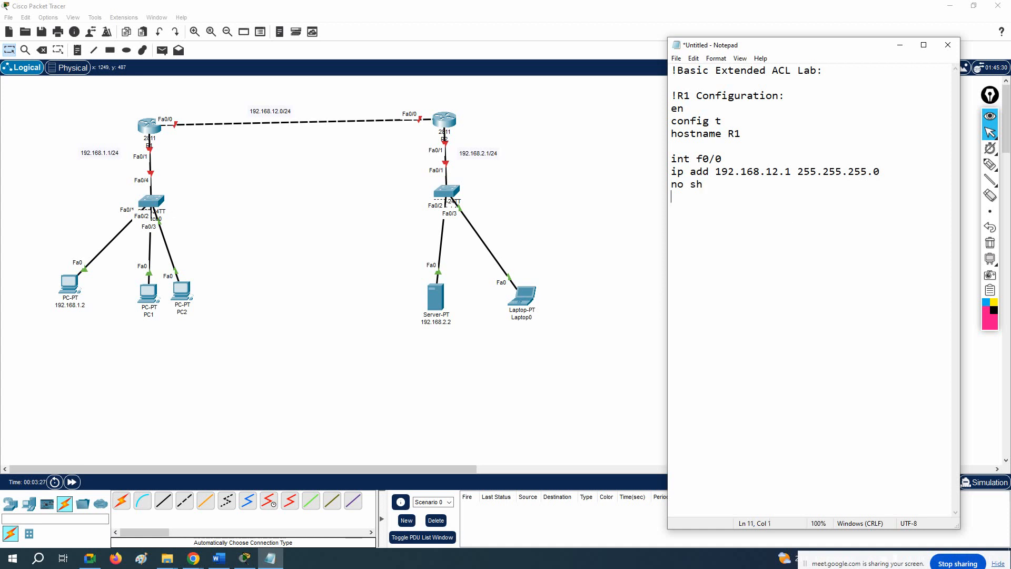
- Add R1's int f0/1 block with address 192.168.1.1 255.255.255.0 and no sh
text(in)
text(t f0/1 )
text(ip)
text(192.168.1)
text(.1 )
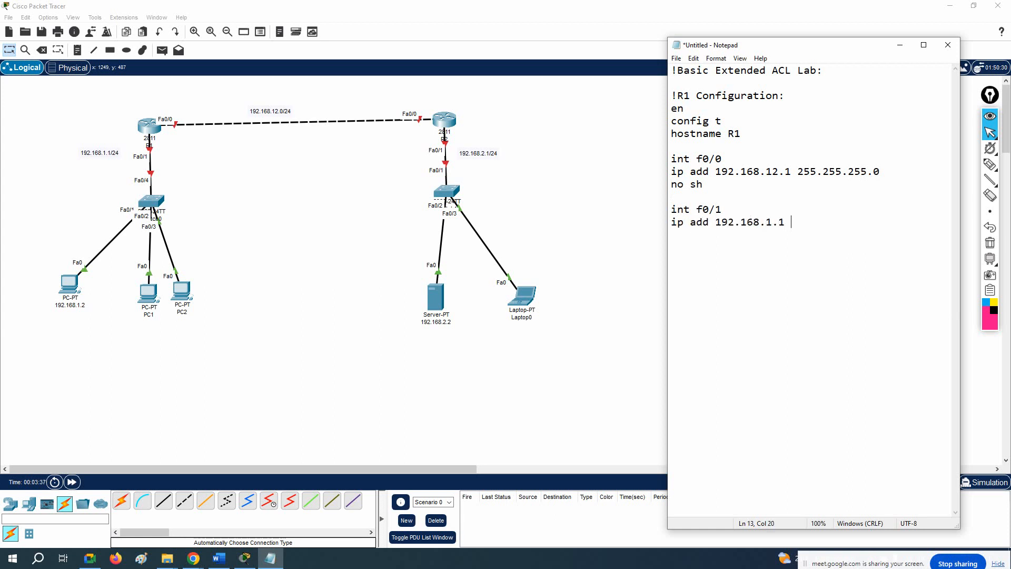
text(255.255.255.0 )
text(no sh)
key(Return)
key(Return)
- Add the line router ospf 1 and an int f0/0 block with ip ospf 1 area 0
text(router ospf)
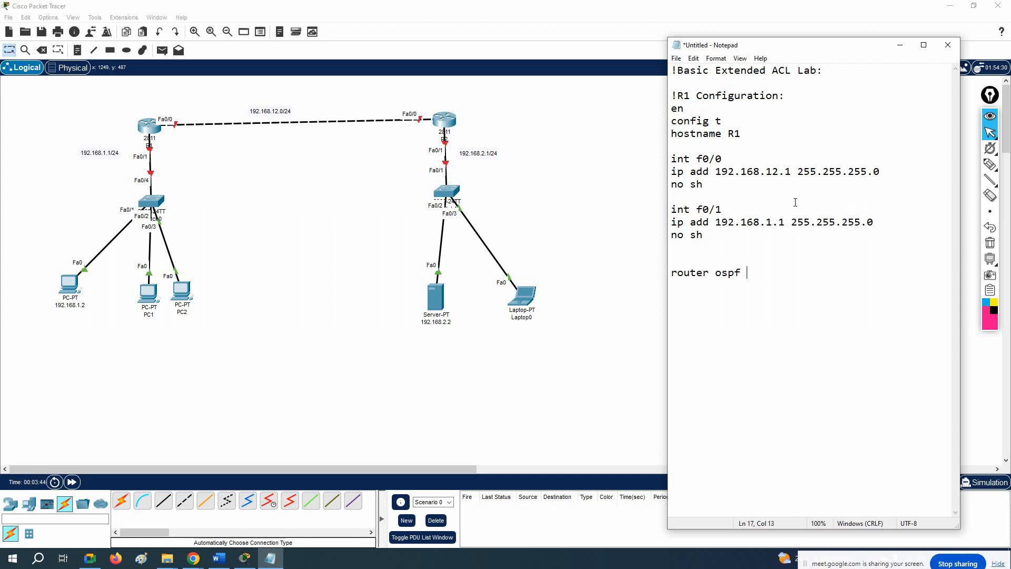
text( 1)
key(Return)
key(Return)
text(int f0/0 ip )
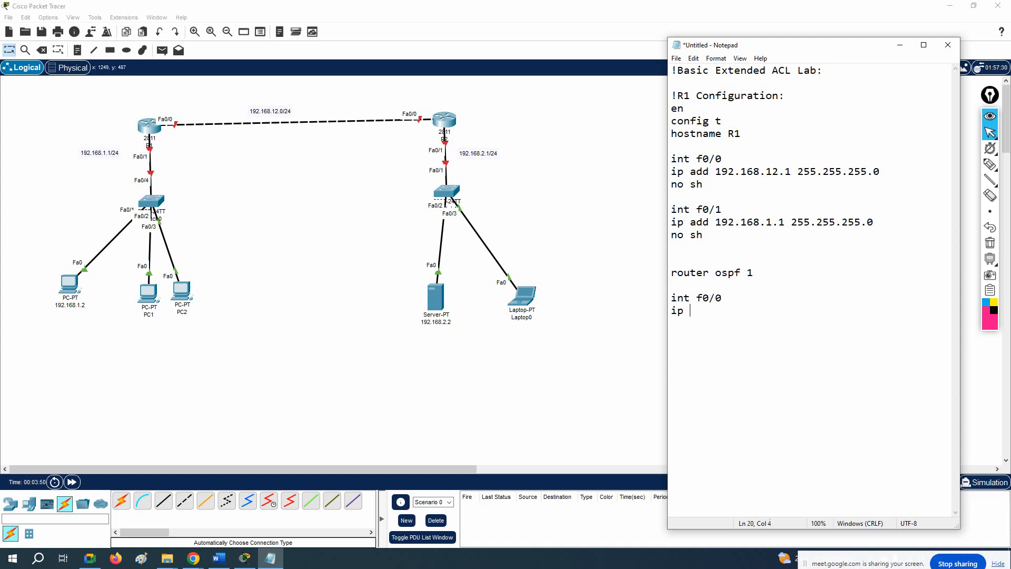
text(ospf 1 area 0)
key(Return)
key(Return)
- Add an int f0/1 block that reuses a copy of the ip ospf 1 area 0 line
text(int f)
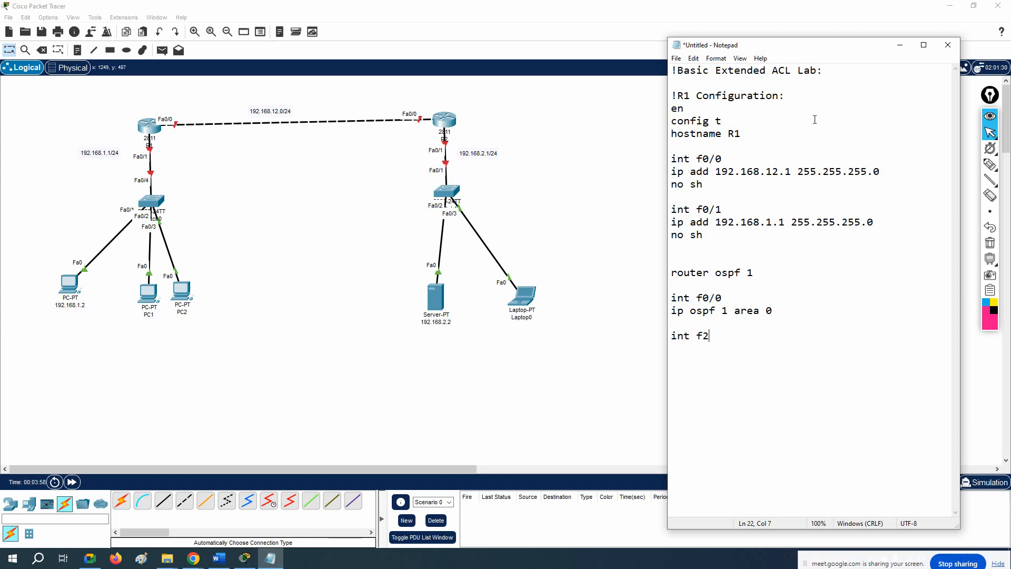
text(0/1)
key(Return)
text(ip add)
drag(778, 311, 667, 312)
key(ctrl+c)
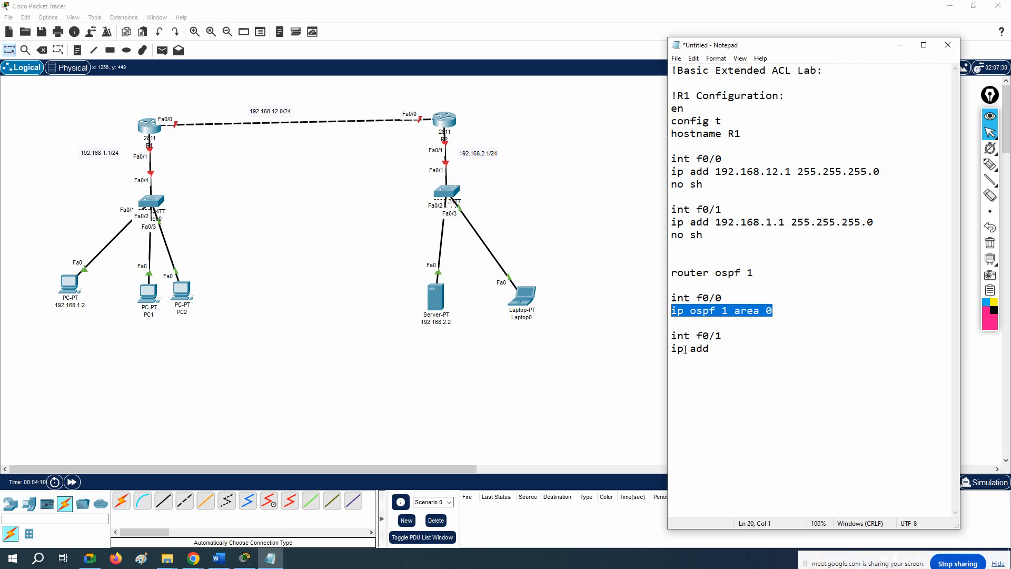
drag(714, 354, 669, 350)
key(ctrl+v)
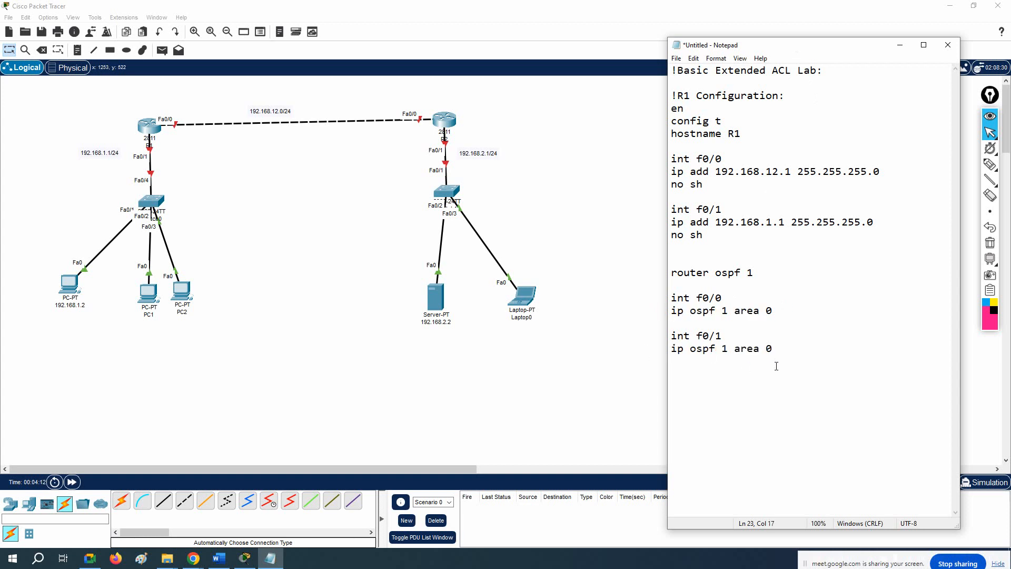
- Write a dashed separator line below the R1 configuration and copy the whole R1 block
key(Return)
text(----------------------------------)
drag(782, 349, 671, 95)
key(ctrl+c)
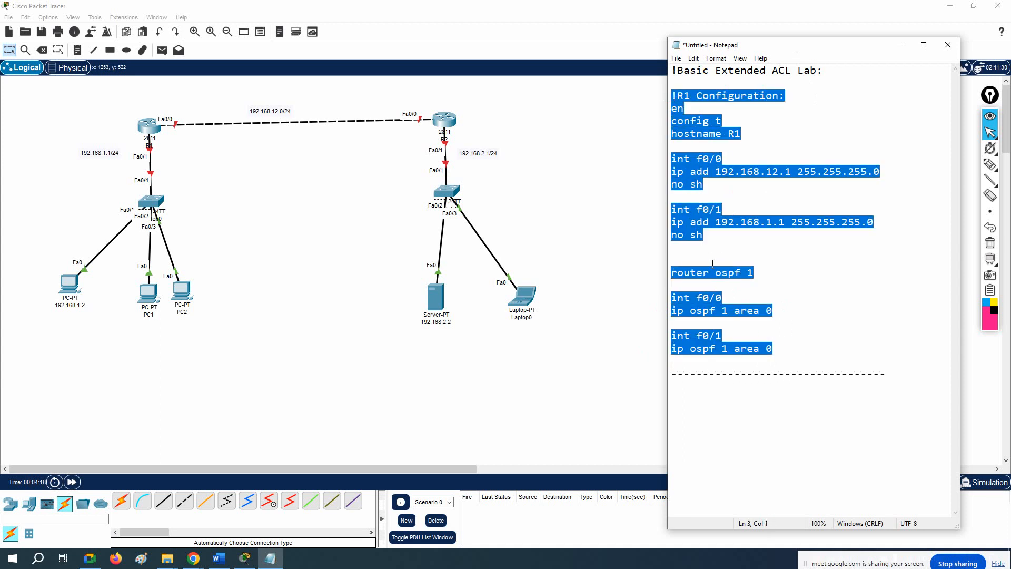
- Open router R1's command line enlarged, answer no to the initial configuration dialog and reach the router prompt
click(153, 131)
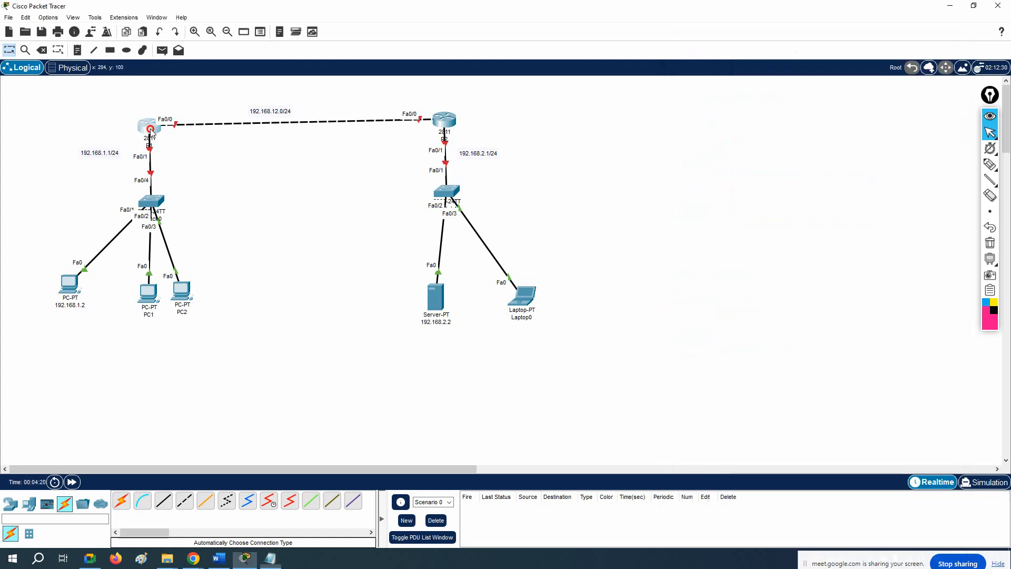
click(434, 142)
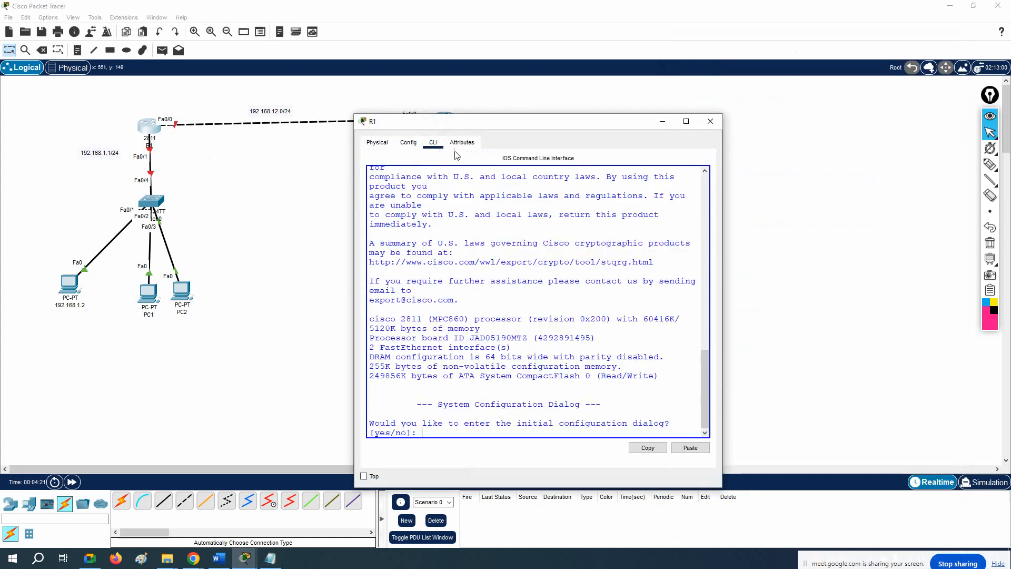
click(686, 121)
text(n)
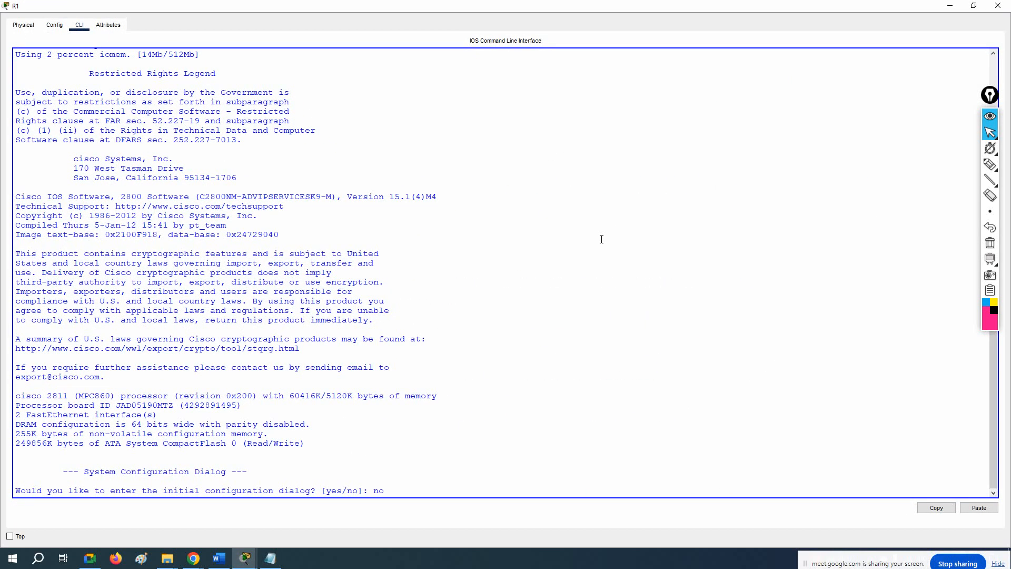
text(o)
key(Return)
key(Return)
key(Return)
key(Return)
key(Return)
key(Return)
key(Return)
key(Return)
key(Return)
key(Return)
key(Return)
key(Return)
key(Return)
key(Return)
key(Return)
key(Return)
key(Return)
key(Return)
- Paste the copied configuration into R1's command line and close the router window
right_click(447, 246)
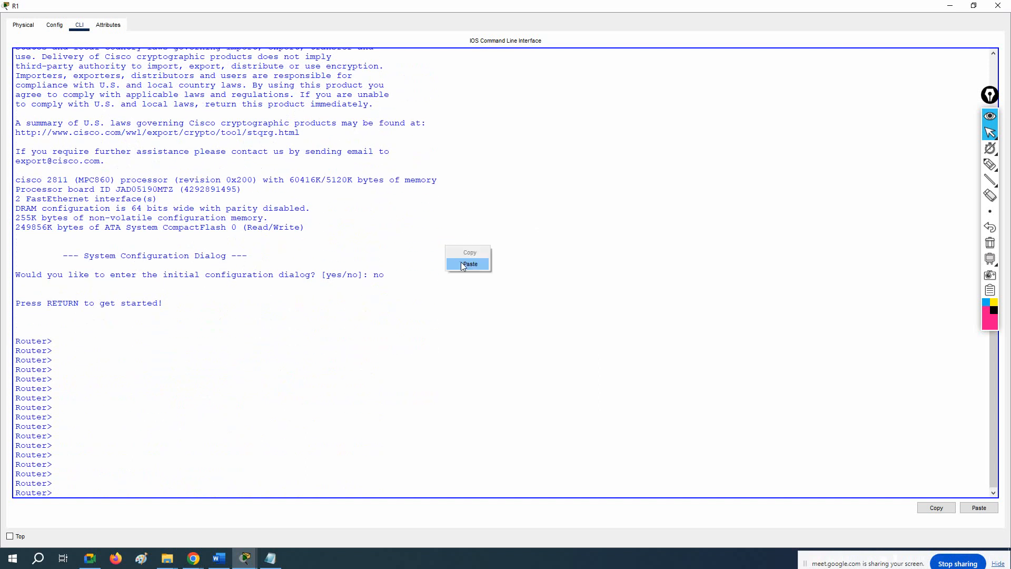
click(461, 263)
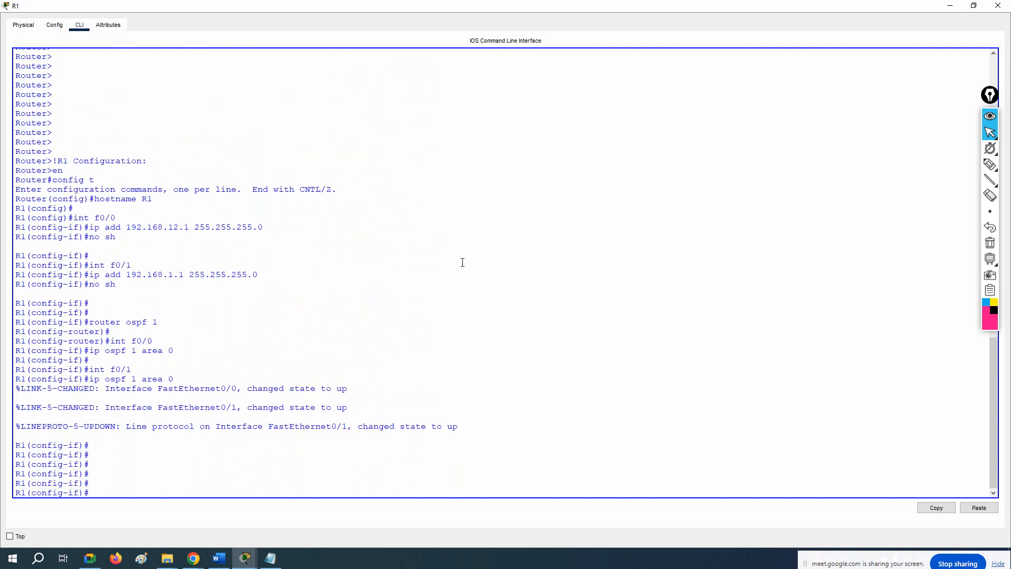
click(998, 5)
- Paste a duplicate of the R1 block below the dashed separator in Notepad and remove the blank line above it
click(270, 558)
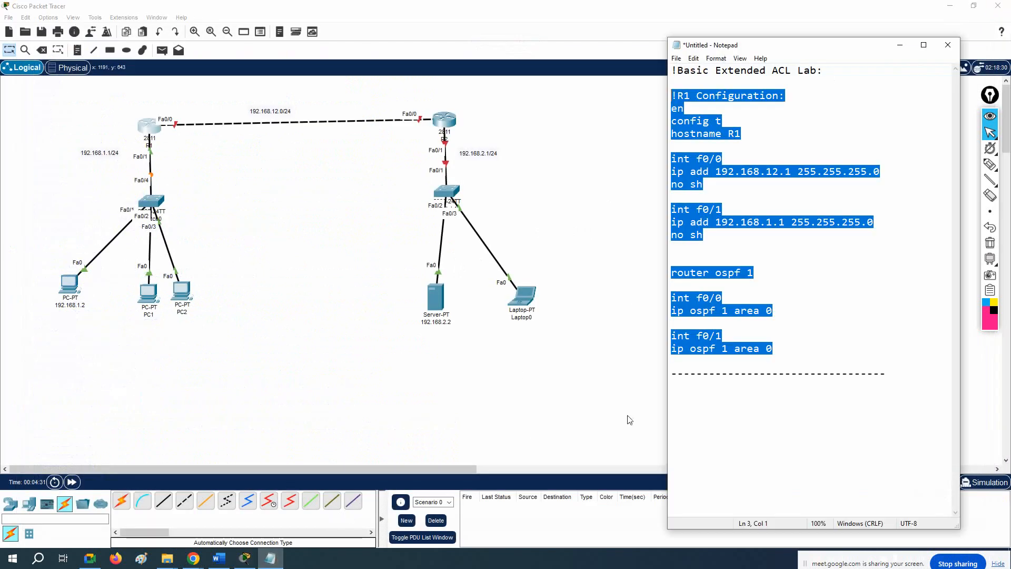
click(894, 373)
key(Return)
key(ctrl+v)
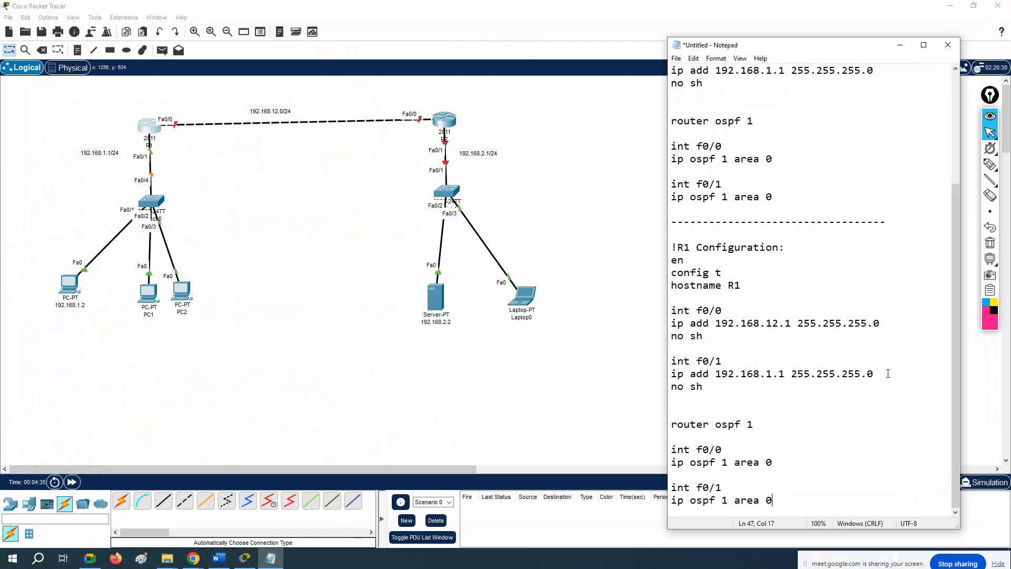
click(686, 232)
key(Delete)
- Adapt the duplicated block with heading R2, hostname R2, f0/0 address 192.168.12.2 and f0/1 address 192.168.2.1, and copy it
drag(690, 247, 685, 248)
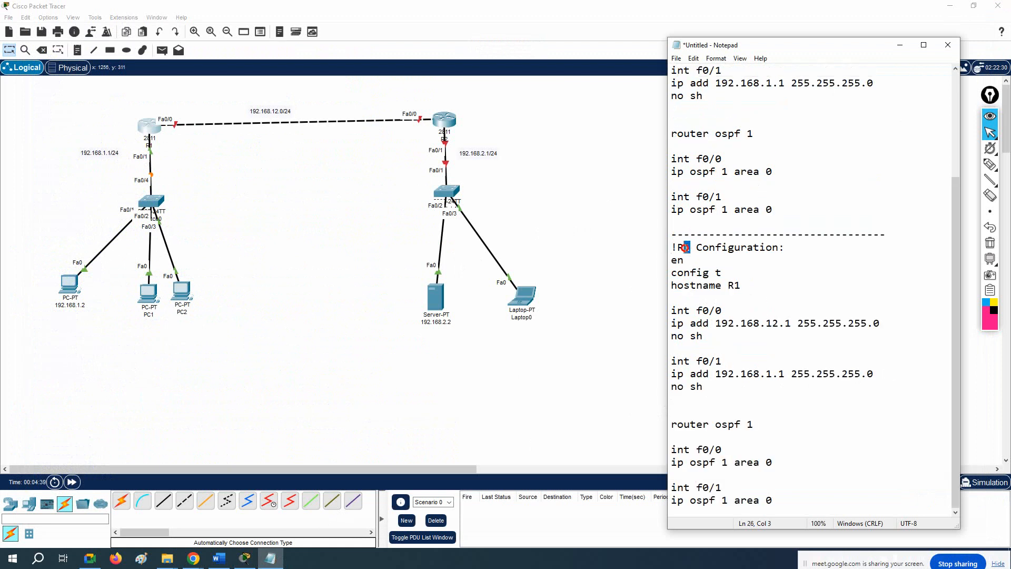
text(2)
drag(742, 285, 735, 285)
text(2)
drag(792, 322, 785, 322)
text(2)
drag(773, 374, 766, 374)
text(2)
drag(778, 502, 665, 249)
key(ctrl+c)
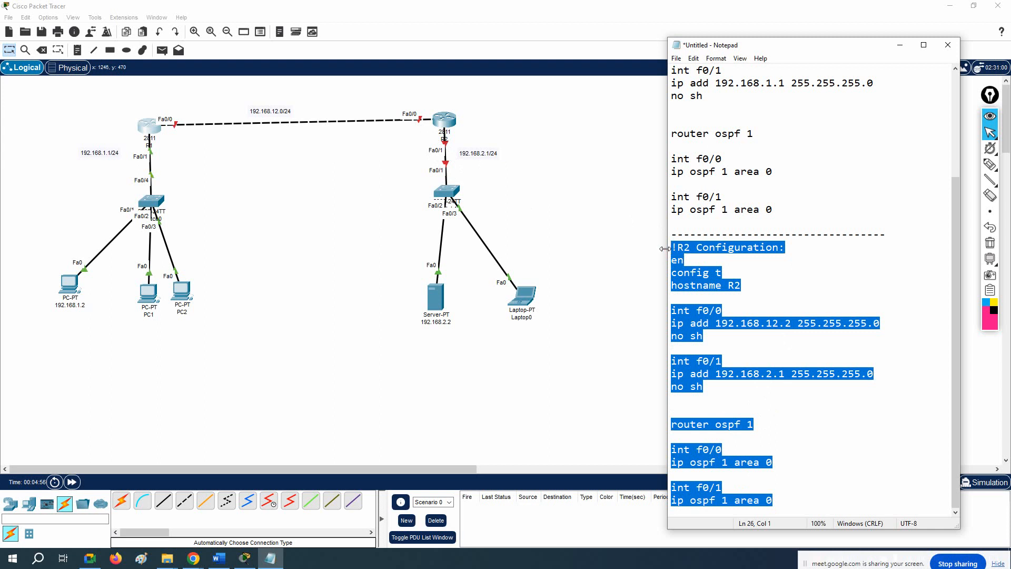
- Open router R2's command line enlarged, answer no to the initial configuration dialog and reach the router prompt
click(444, 120)
click(433, 142)
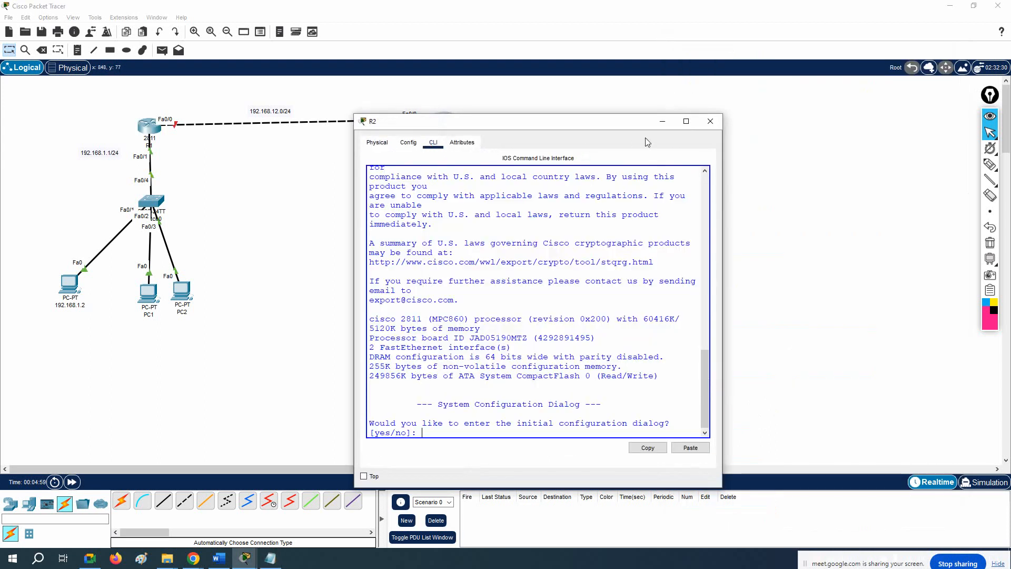
click(684, 123)
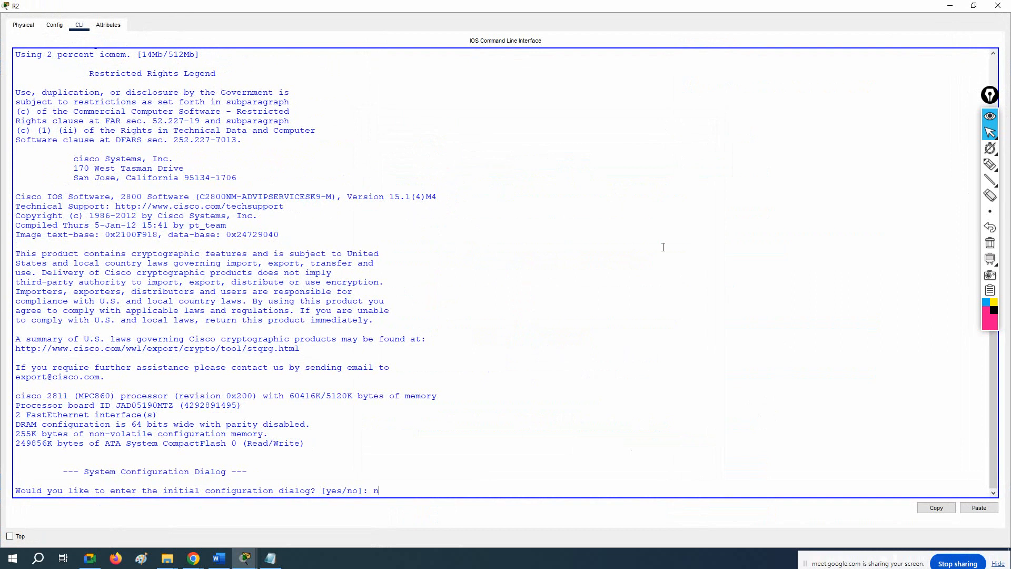
key(Return)
key(Return)
key(Return)
key(Return)
key(Return)
key(Return)
key(Return)
key(Return)
key(Return)
key(Return)
key(Return)
key(Return)
key(Return)
key(Return)
key(Return)
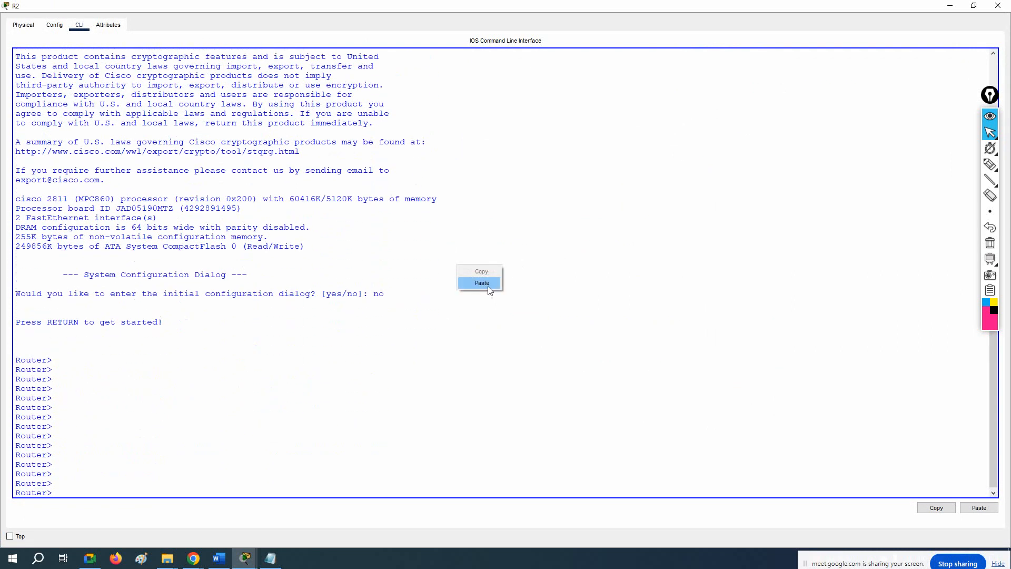
- Paste the copied configuration into R2, exit configuration mode and save it with wr, closing the router window
key(ctrl+v)
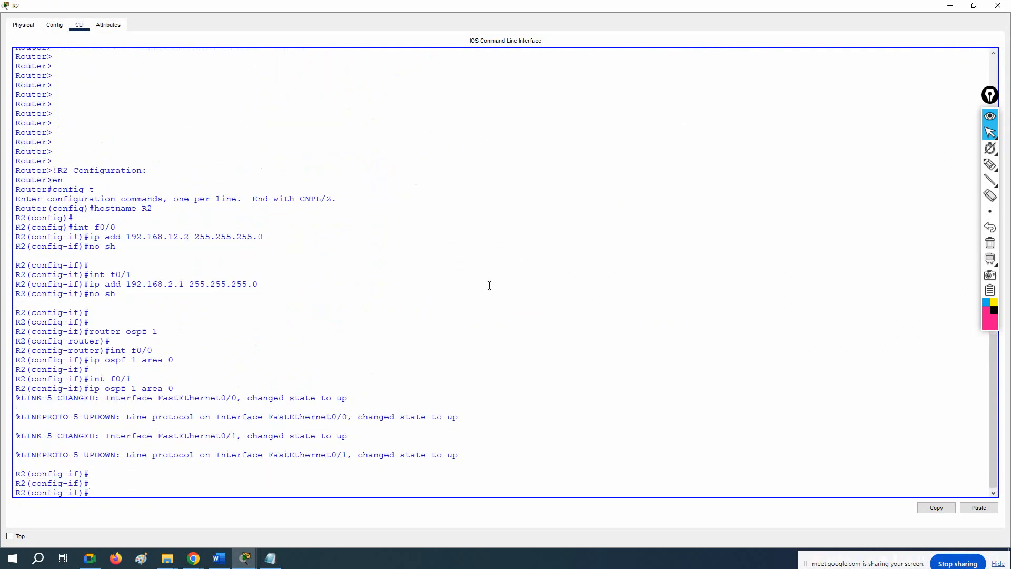
key(ctrl+z)
text(wr)
key(Return)
key(Return)
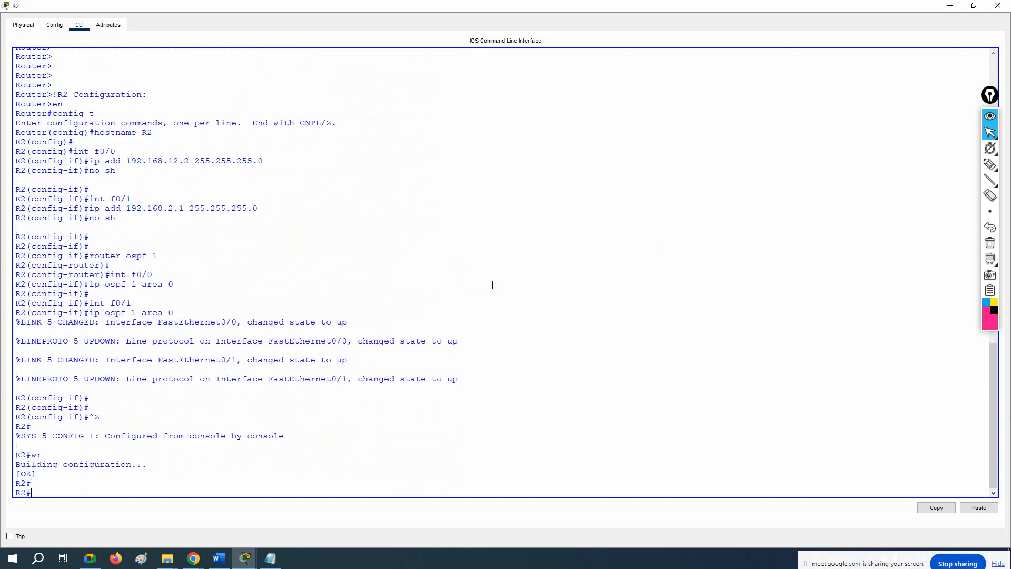
key(Return)
right_click(427, 338)
click(1006, 7)
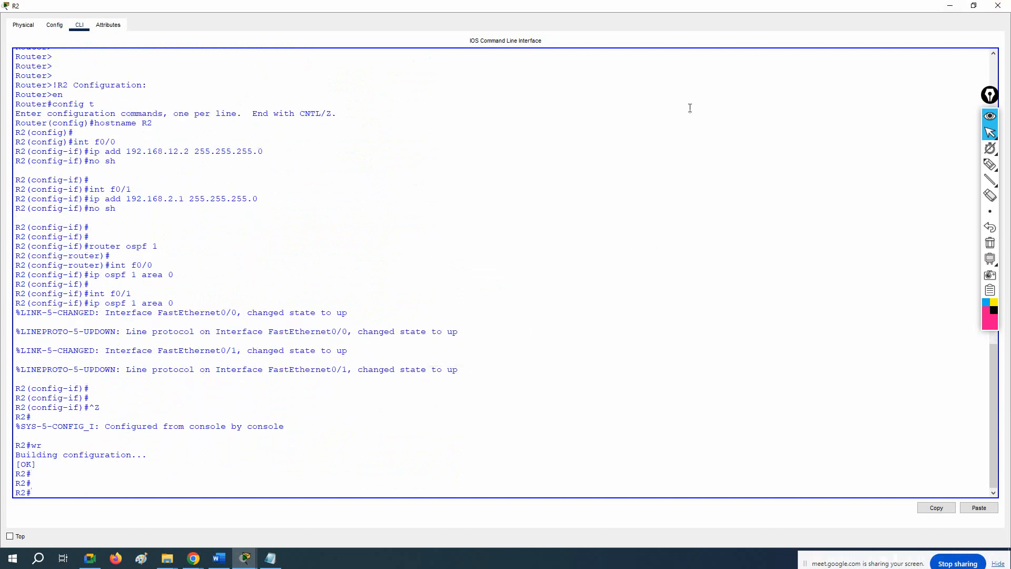
click(998, 5)
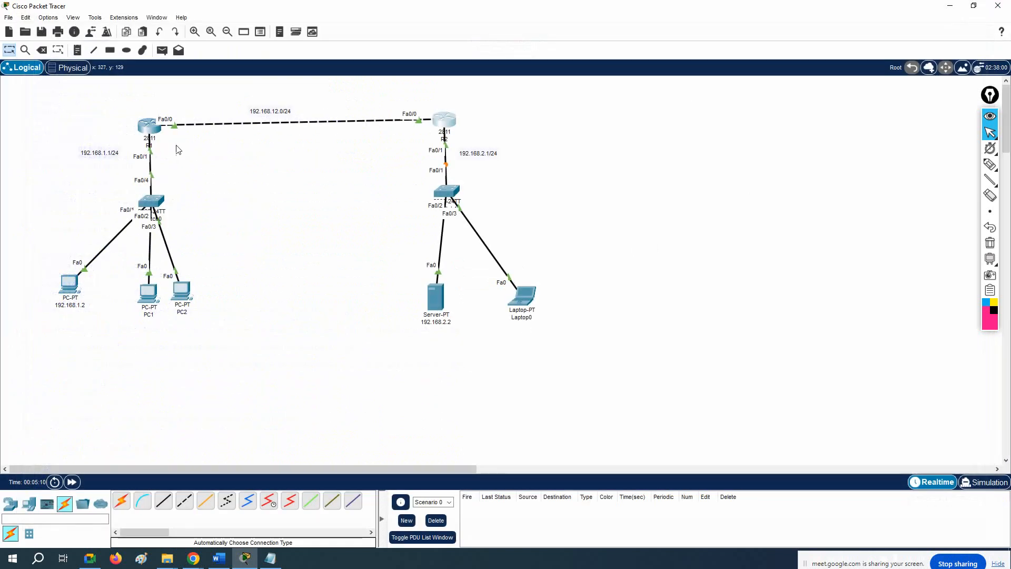
- Exit configuration mode on R1 and save its configuration with wr, closing the router window
click(146, 126)
key(ctrl+z)
key(Return)
text(wr)
key(Return)
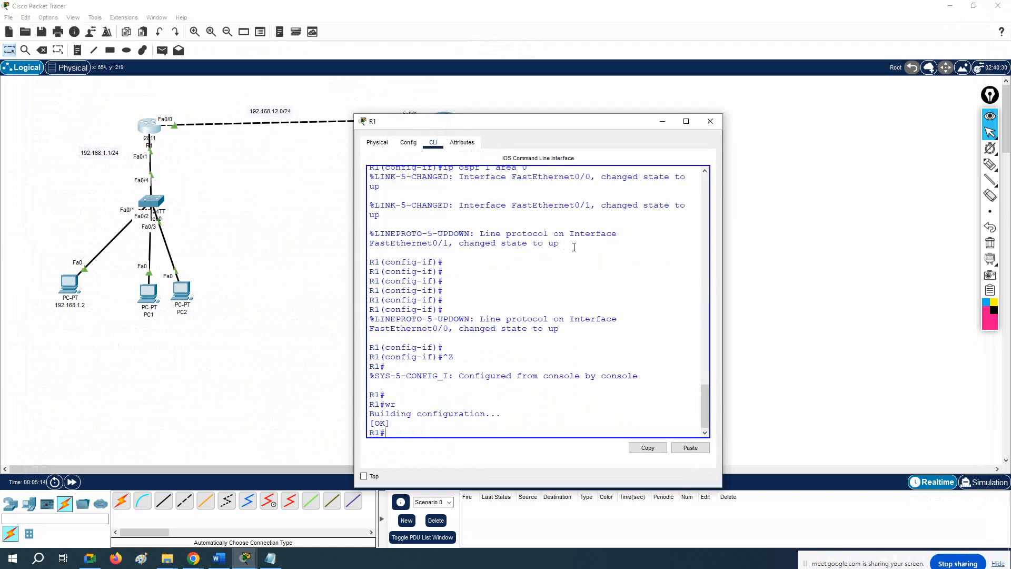
click(710, 121)
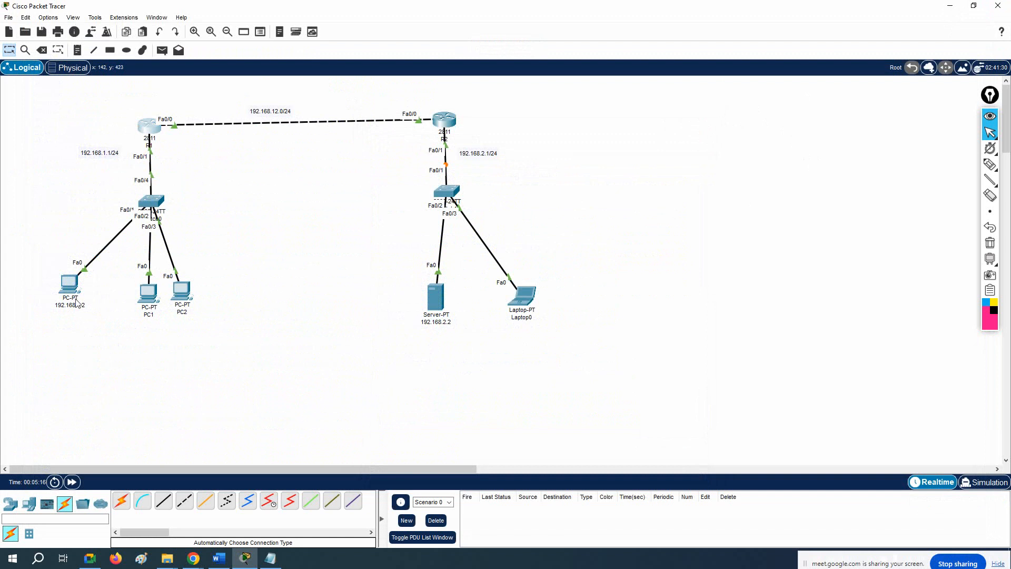
- Open the Command Prompt of PC 192.168.1.2, move its window beside the topology and ping 192.168.2.2
click(69, 287)
click(594, 196)
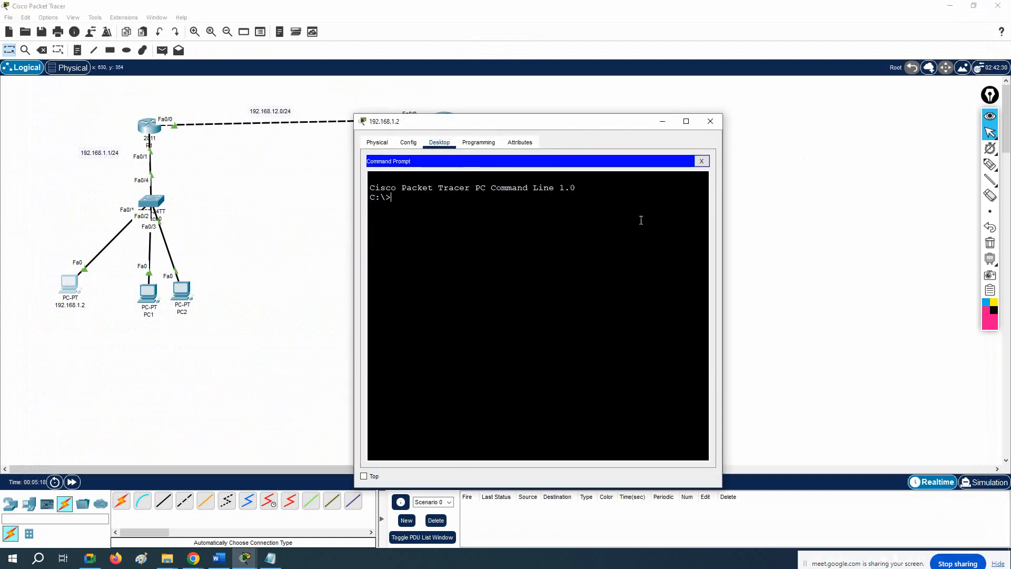
drag(726, 226, 841, 226)
drag(572, 132, 792, 162)
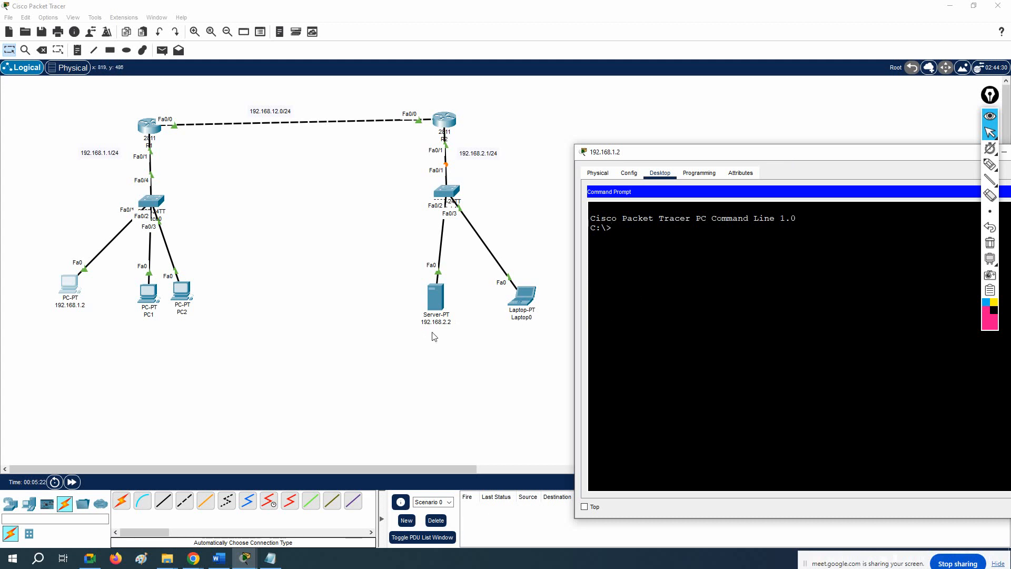
text(ng 192.168.2.2)
key(Return)
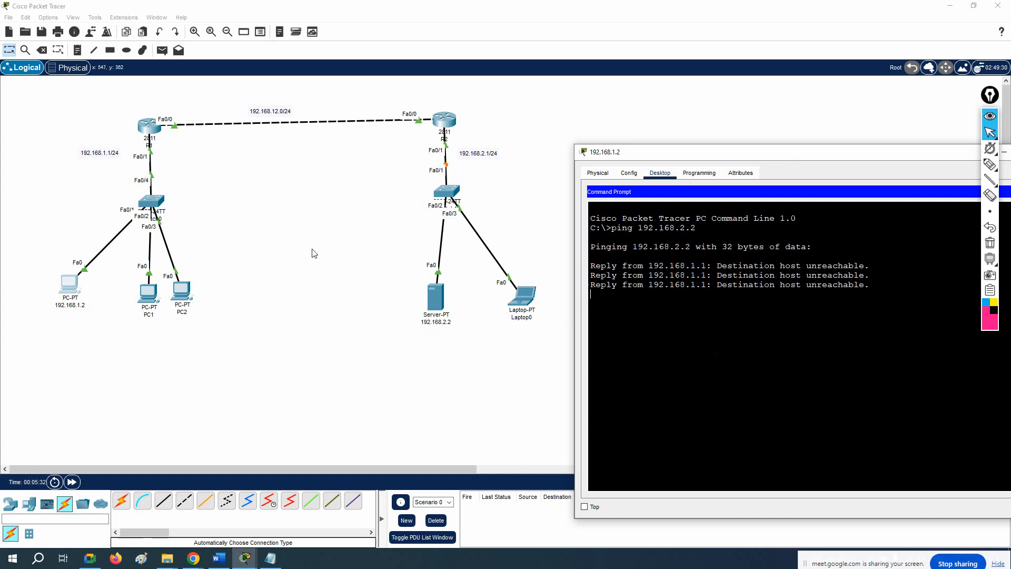
- Fast-forward the simulation time and repeat the ping to 192.168.2.2 from PC 192.168.1.2
click(73, 482)
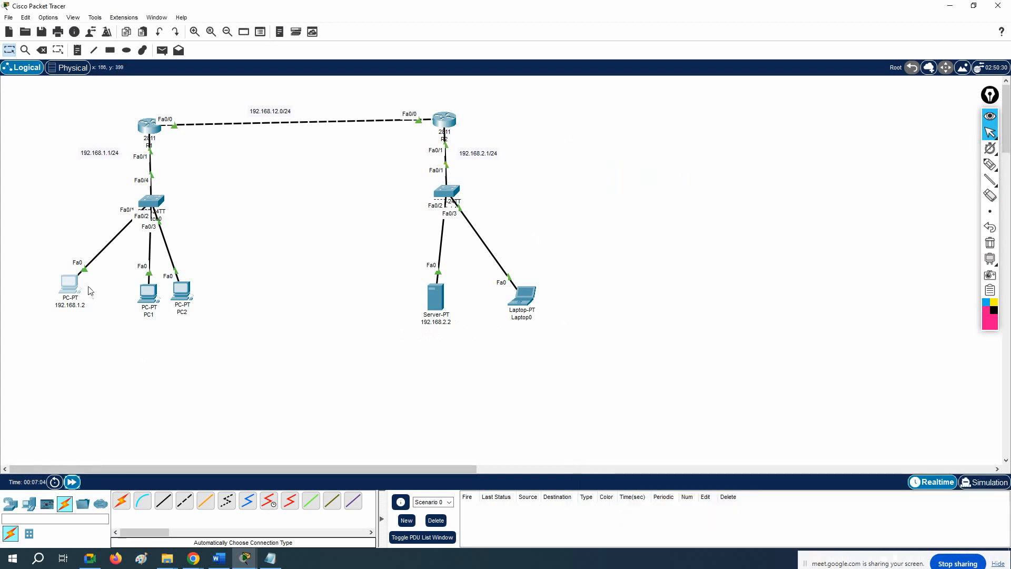
click(69, 287)
key(Up)
key(Return)
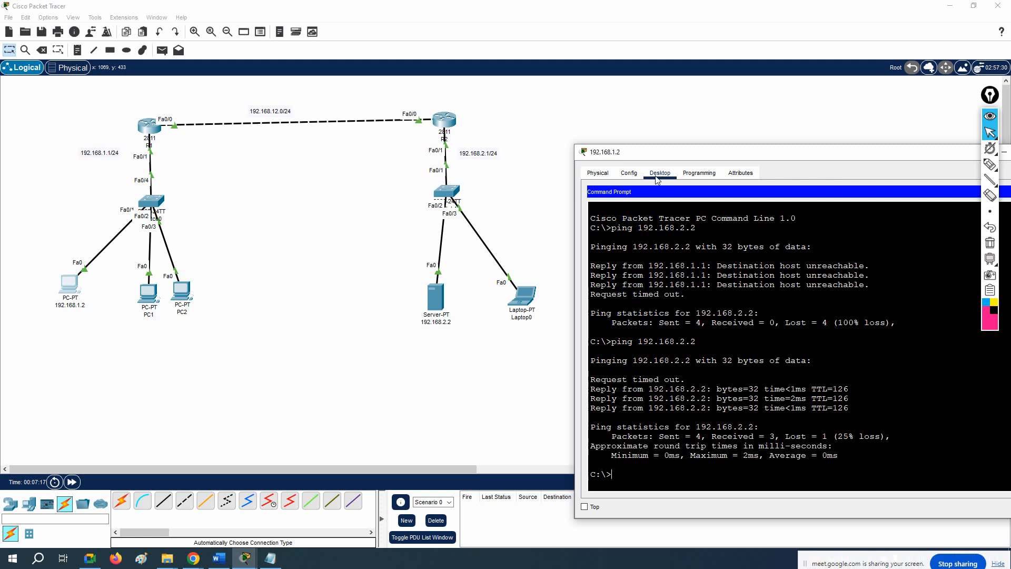
- Switch to Notepad and, below R1's OSPF commands, write an access-list 100 rule denying tcp from host 192.168.1.2 to host 192.168.2.2 eq 80
drag(661, 155, 592, 129)
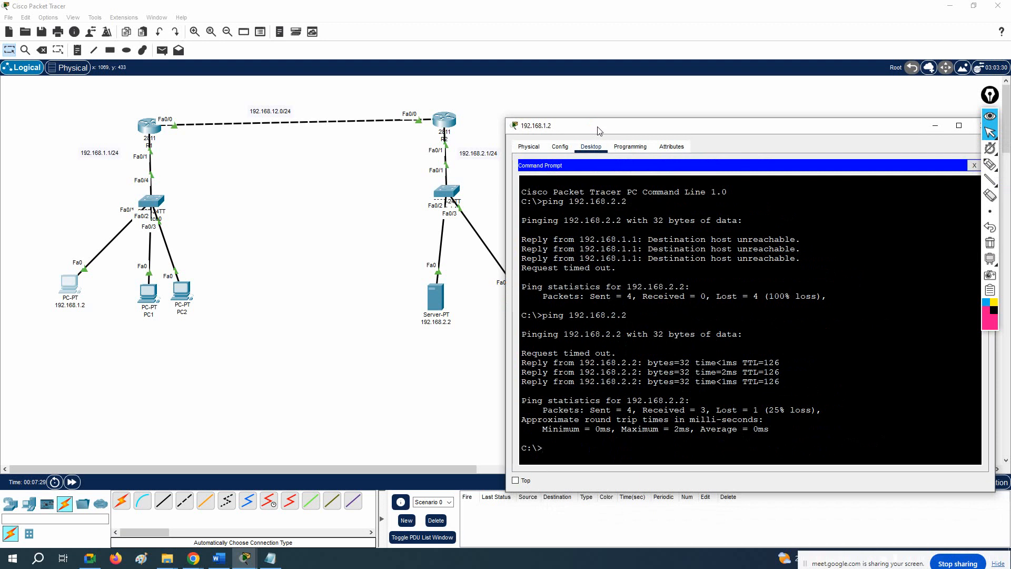
click(936, 125)
click(270, 558)
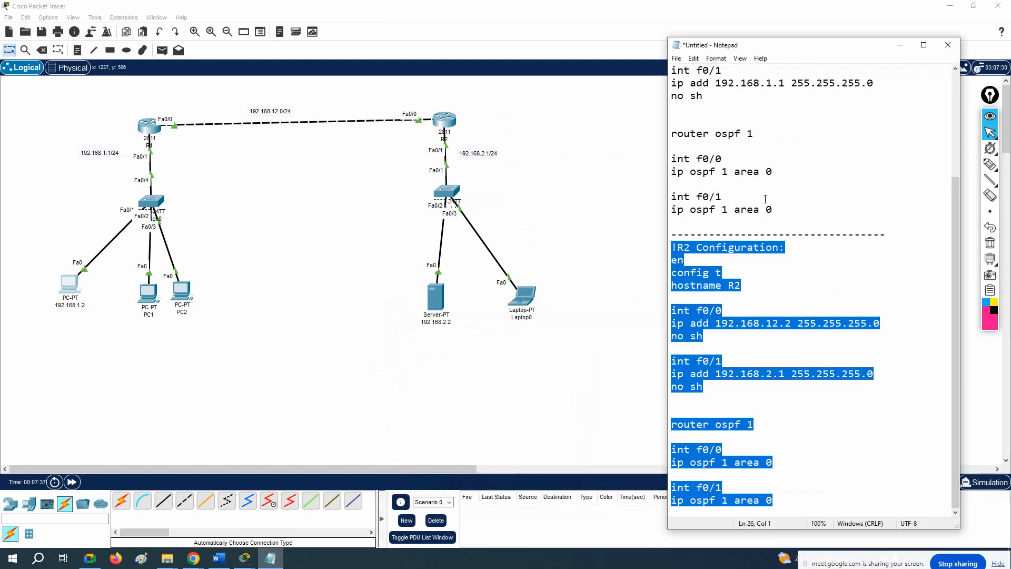
scroll(759, 261, up, 4)
click(795, 350)
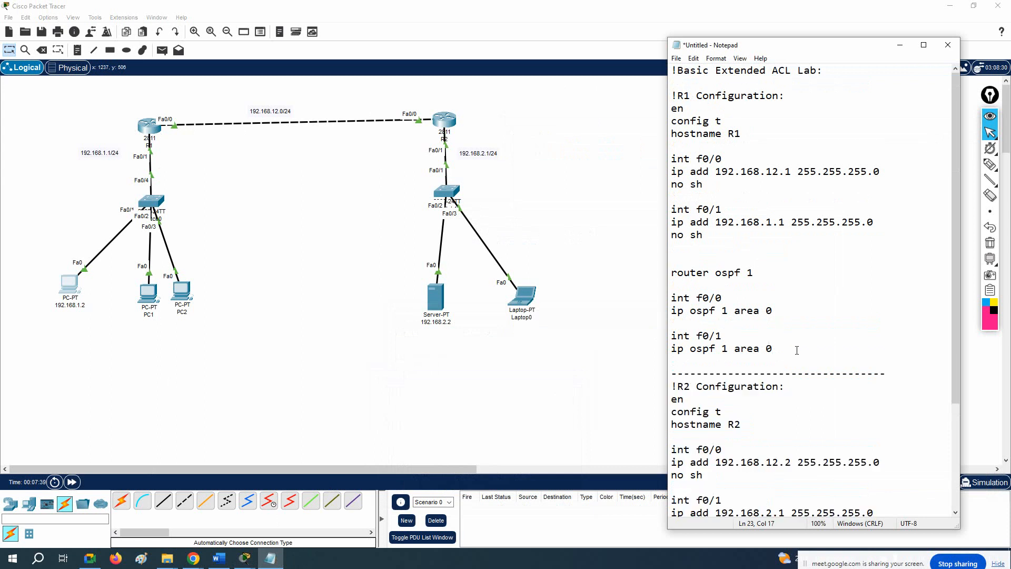
key(Return)
key(Return)
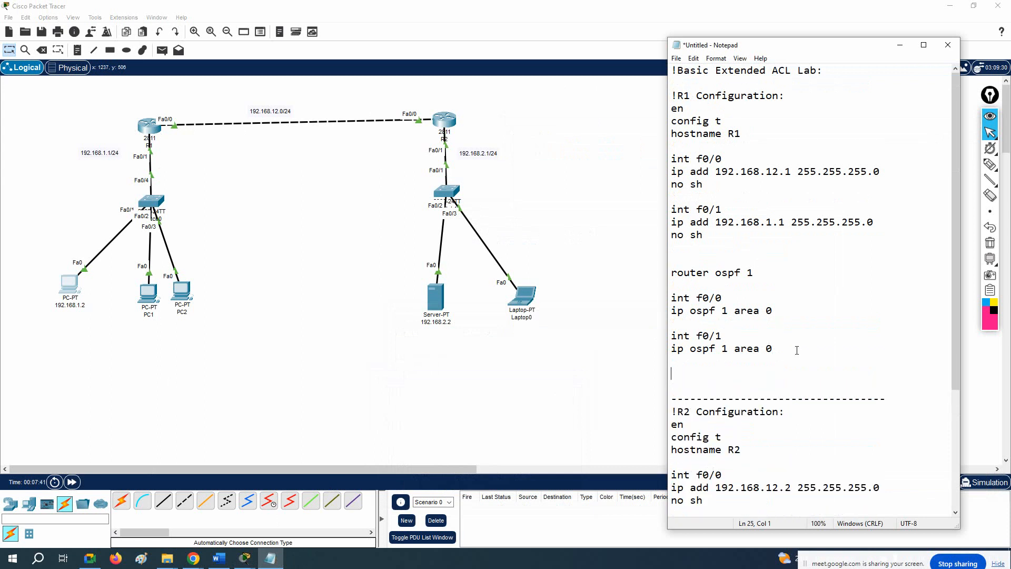
text(access)
text(-list 100 deny tcp host)
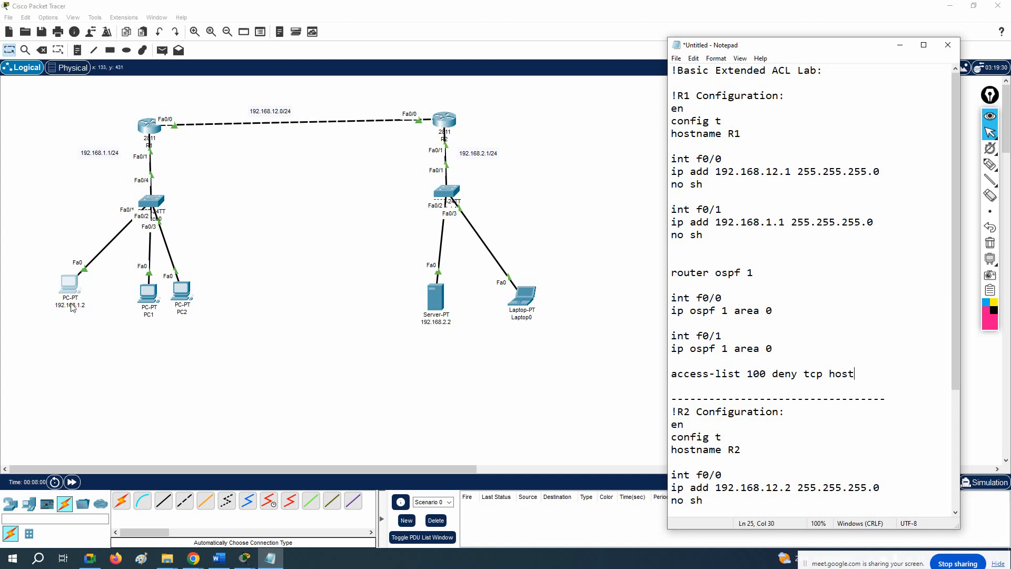
text(192.168.1.2 host)
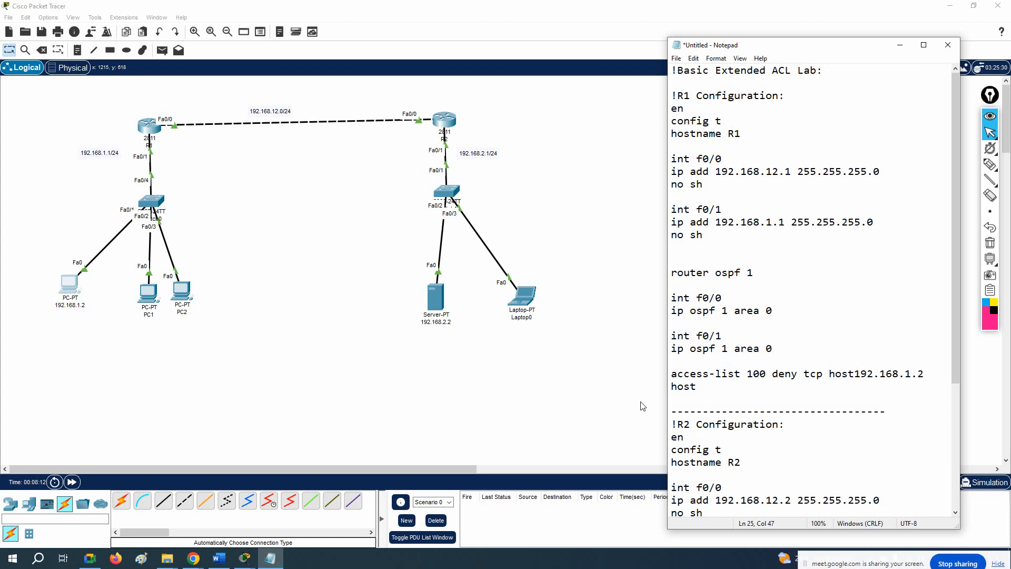
text( 192.168.2.2 eq)
text(80)
- Widen the Notepad window and insert the missing space between host and 192.168.1.2 in the deny rule
drag(668, 349, 484, 373)
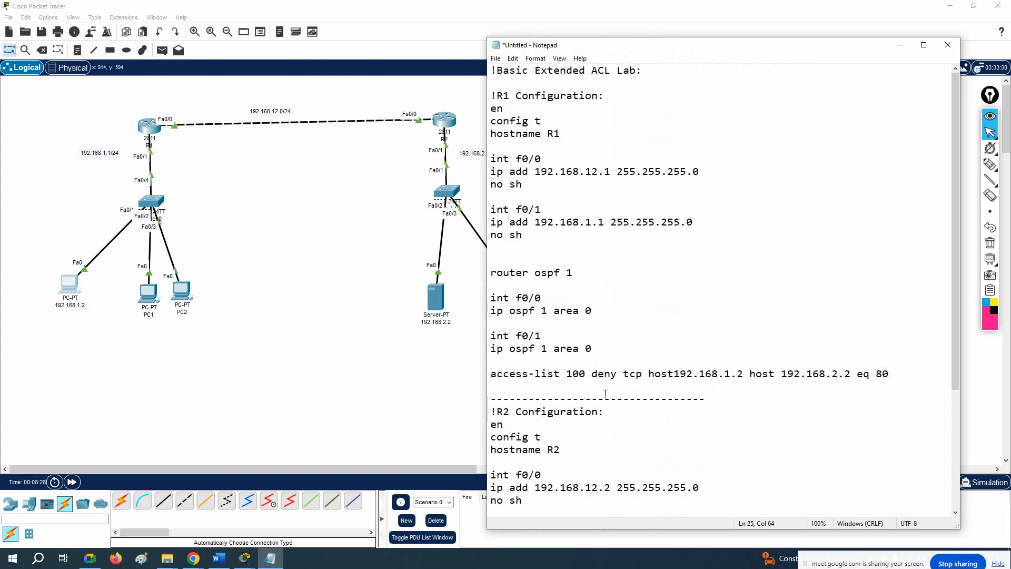
click(674, 374)
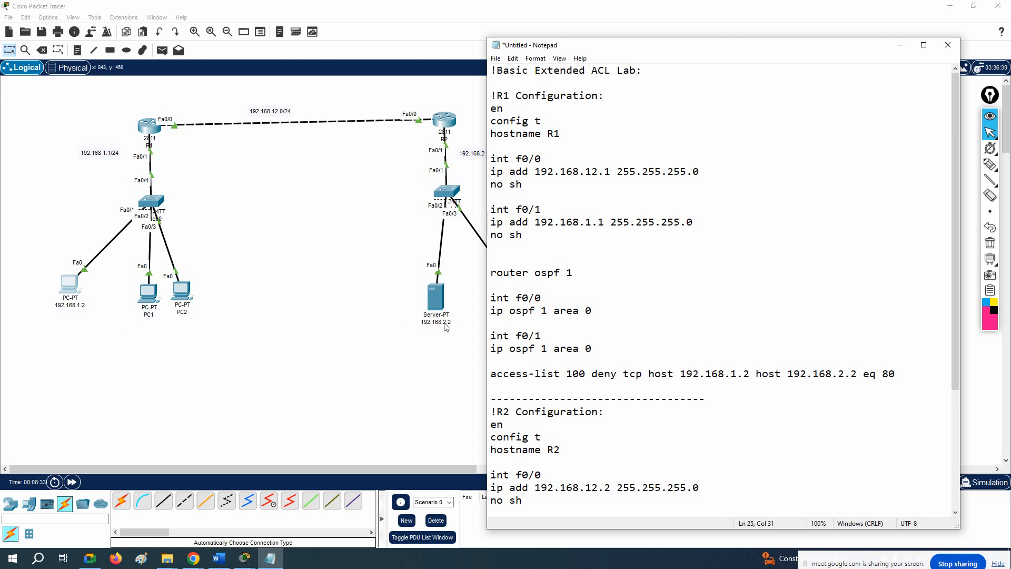
drag(901, 377, 865, 375)
- Add the line access-list 100 permit ip any any below the deny rule
click(864, 375)
key(Return)
text(access)
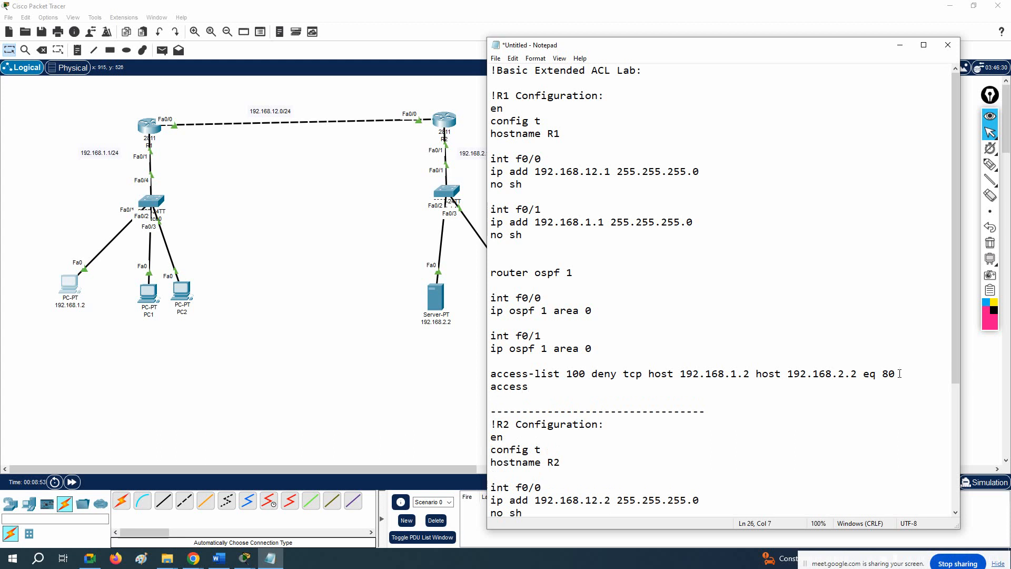
text(-list 100 permit ip any)
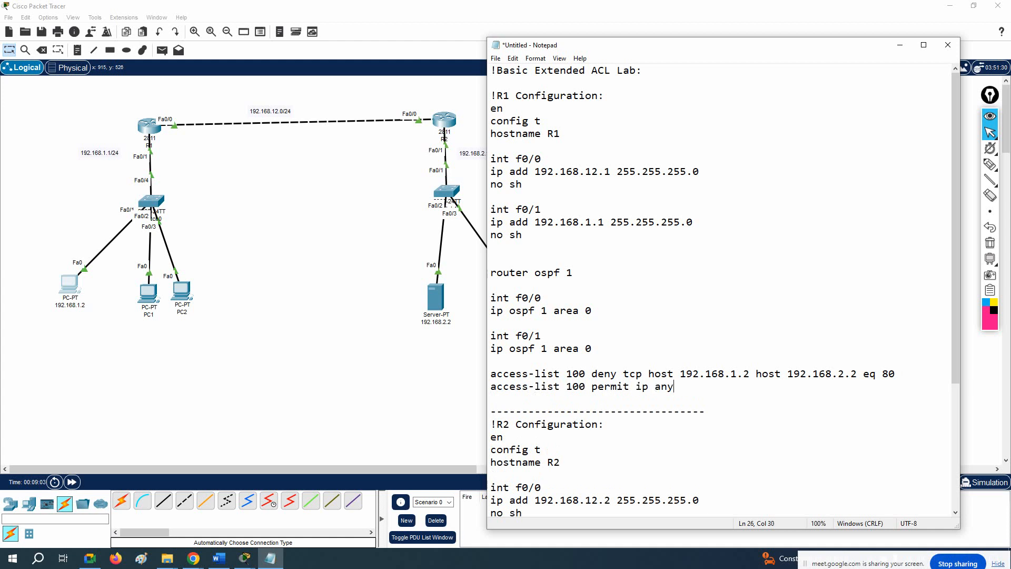
text( any)
key(Return)
- Below the access-list rules, add int f0/1 followed by ip access-group 100 in
key(Return)
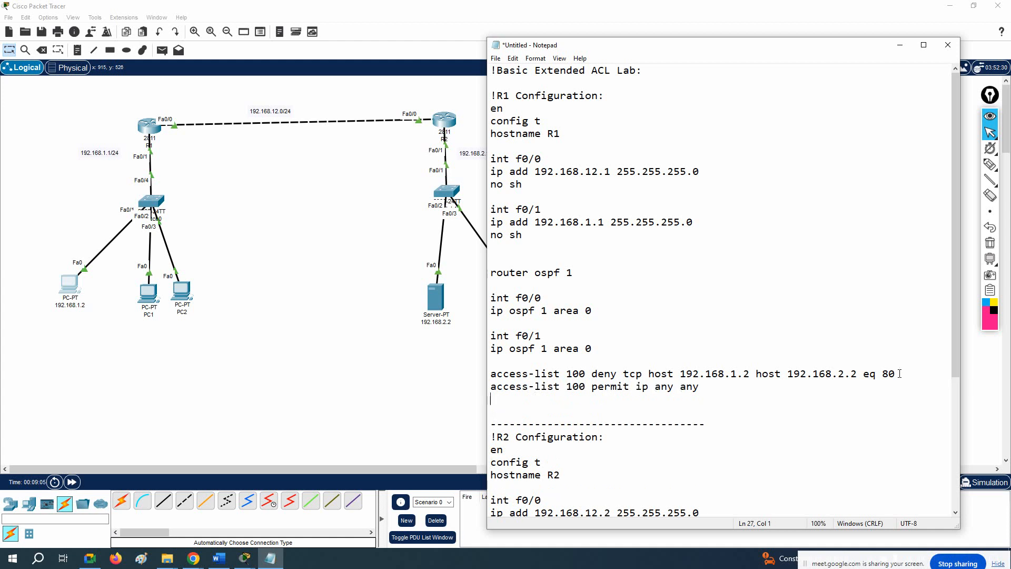
text(int f0/0)
key(Return)
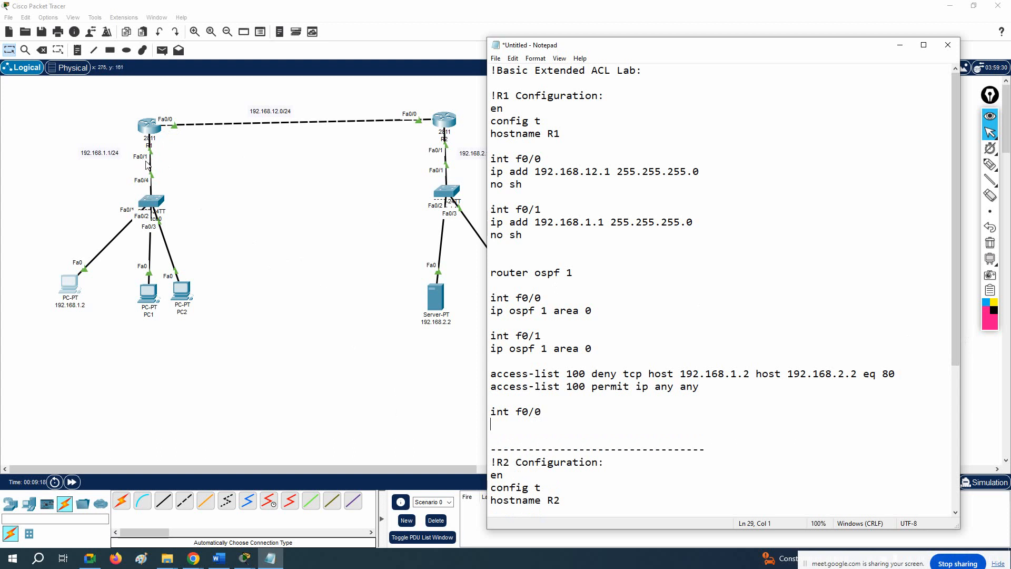
mouse_move(543, 413)
mouse_down()
mouse_move(527, 413)
mouse_move(536, 412)
mouse_up()
text(1)
key(Return)
text(ip )
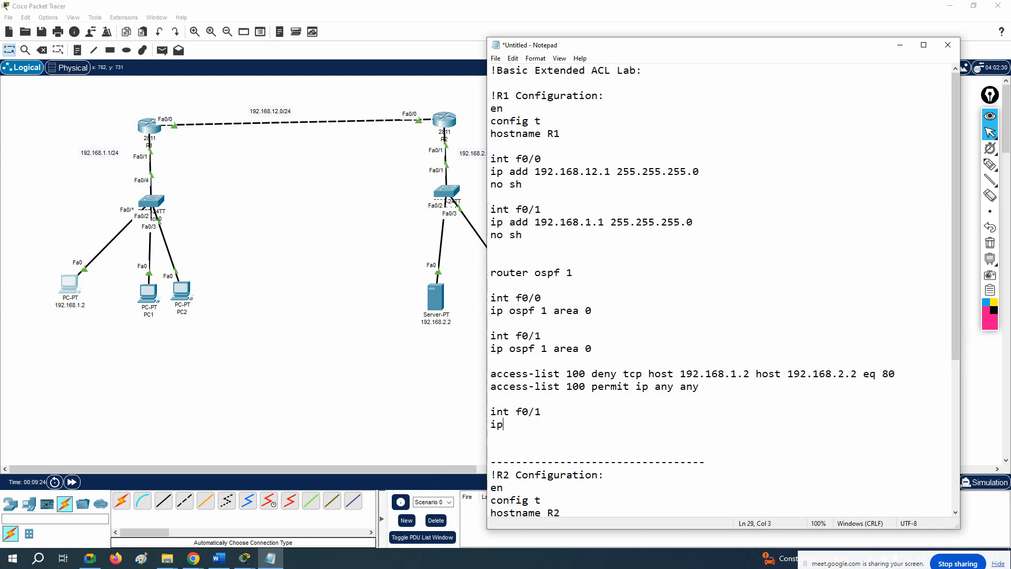
text(access-group 100)
key(Return)
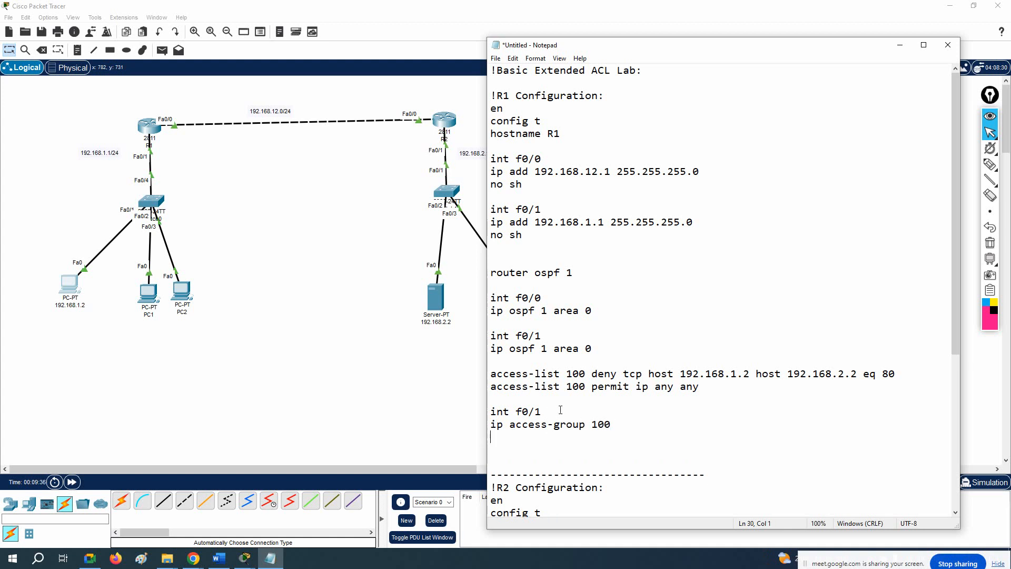
text(in)
key(Return)
key(Down)
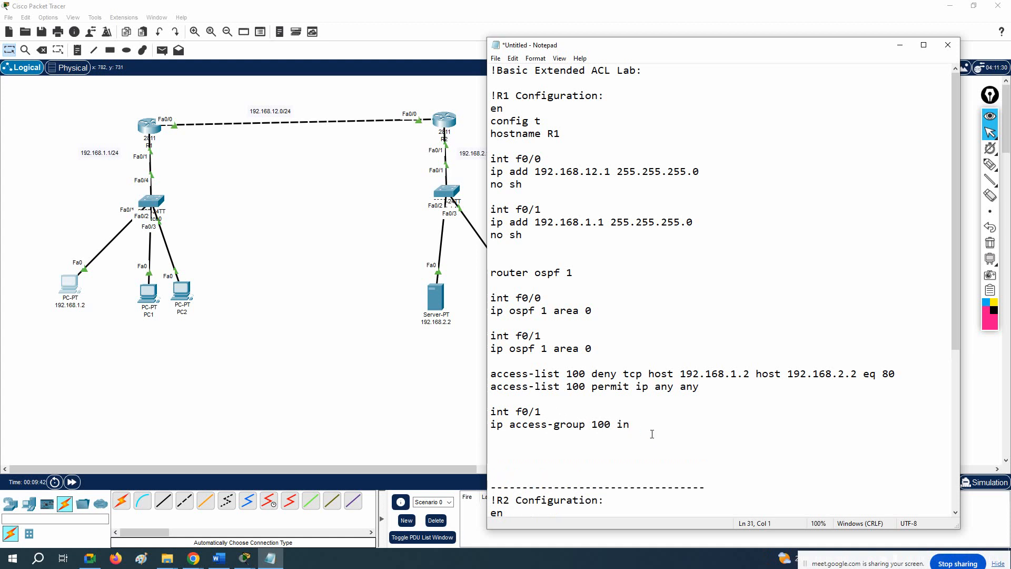
- Open the Web Browser of PC 192.168.1.2 and load 192.168.2.2 to test web access before the ACL is applied
drag(639, 424, 481, 379)
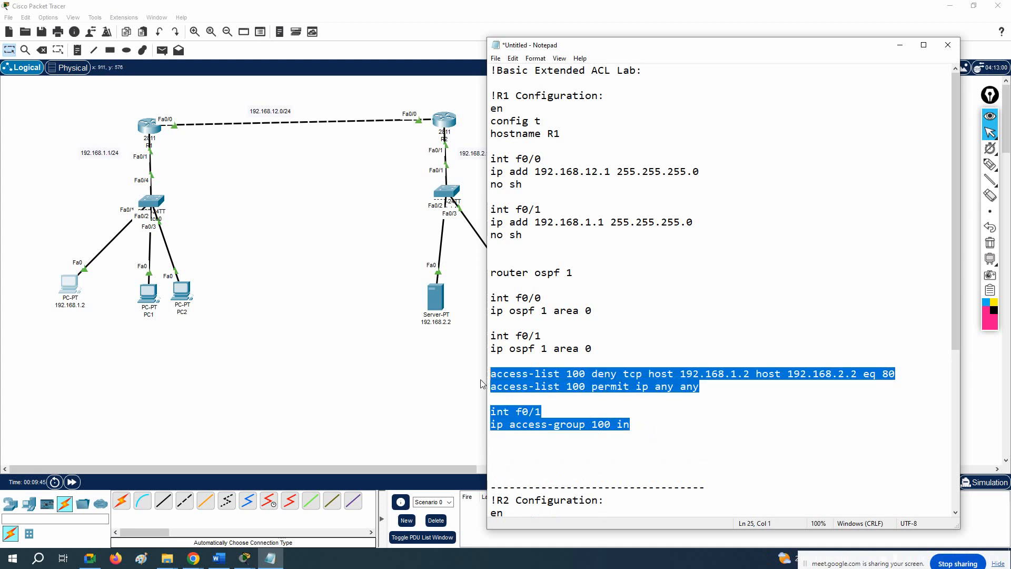
click(62, 293)
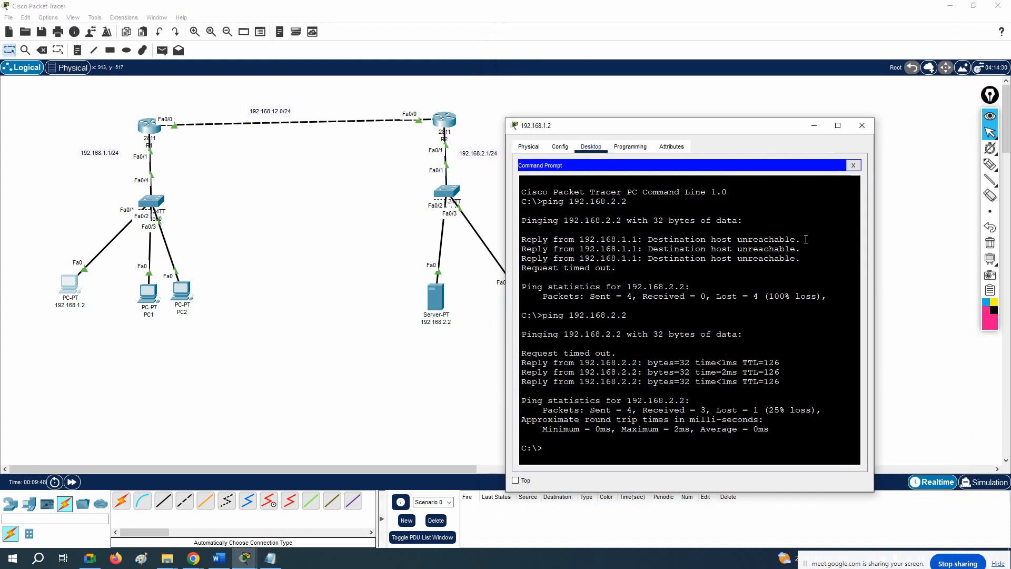
click(853, 166)
click(878, 213)
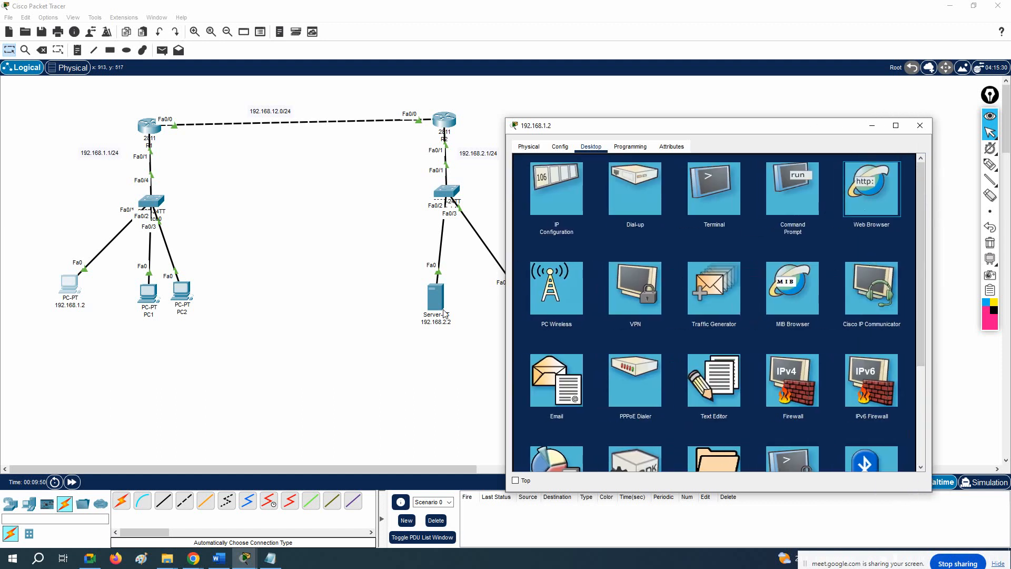
click(689, 176)
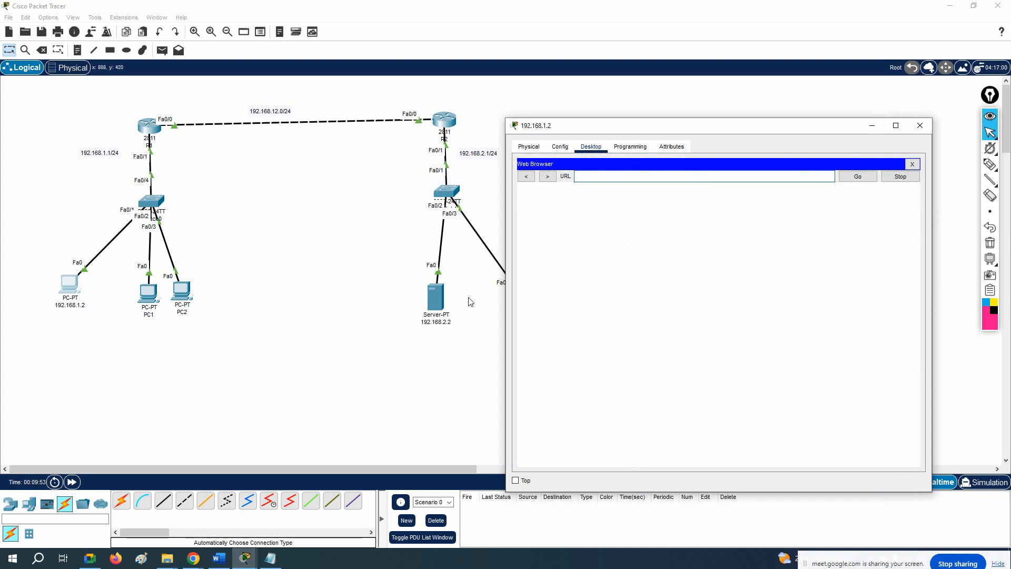
text(192.168.2.2)
key(Return)
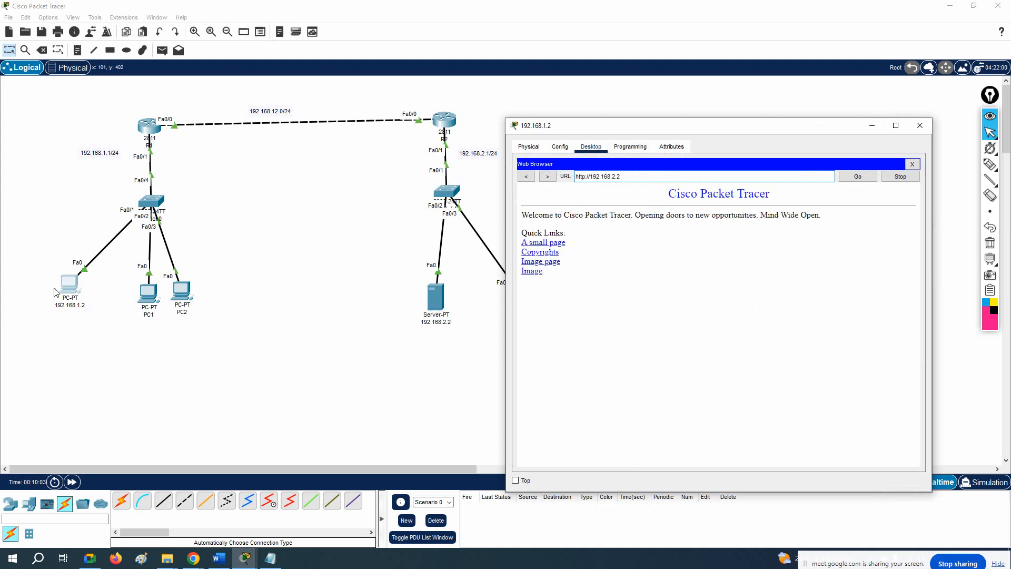
- Return to Notepad, widen its window and copy the access-list 100 rules together with the f0/1 access-group commands
click(277, 560)
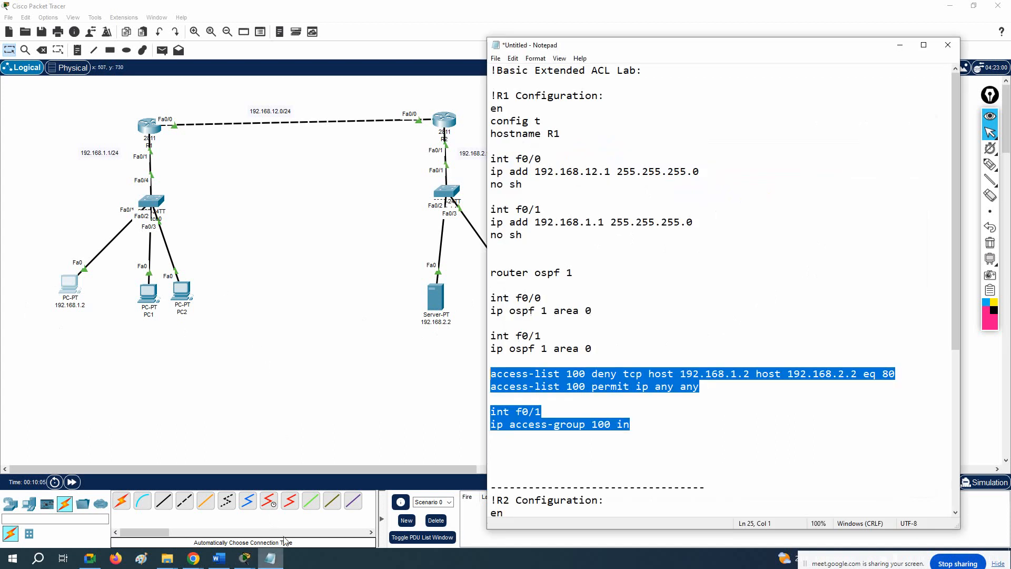
drag(488, 381, 374, 374)
click(342, 375)
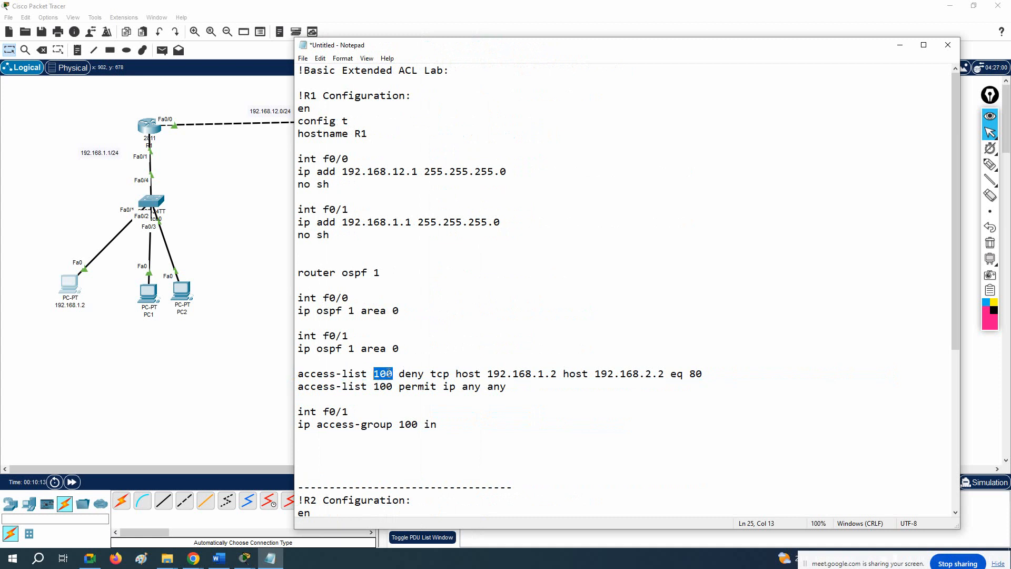
drag(398, 374, 671, 375)
click(429, 374)
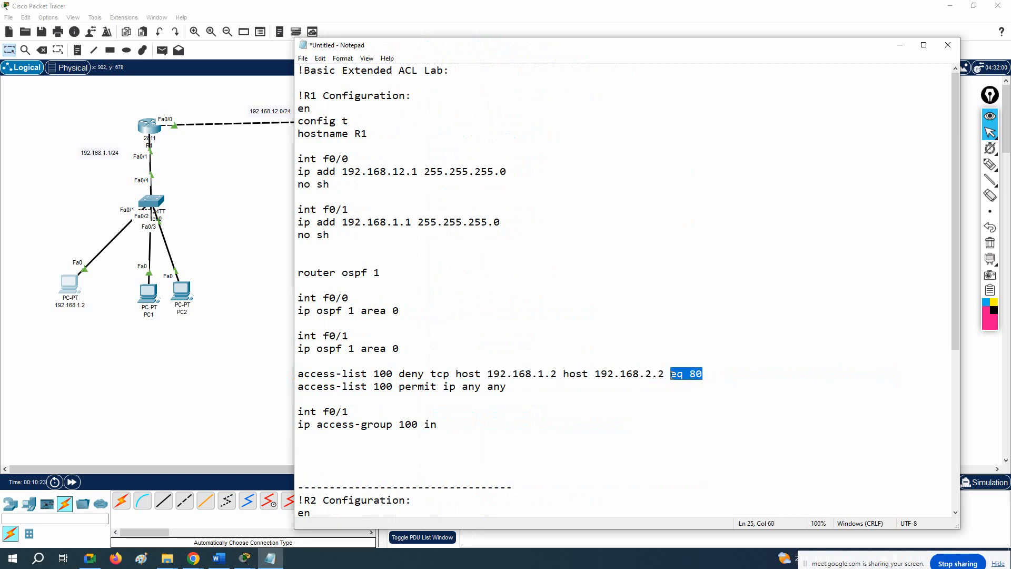
drag(298, 411, 289, 375)
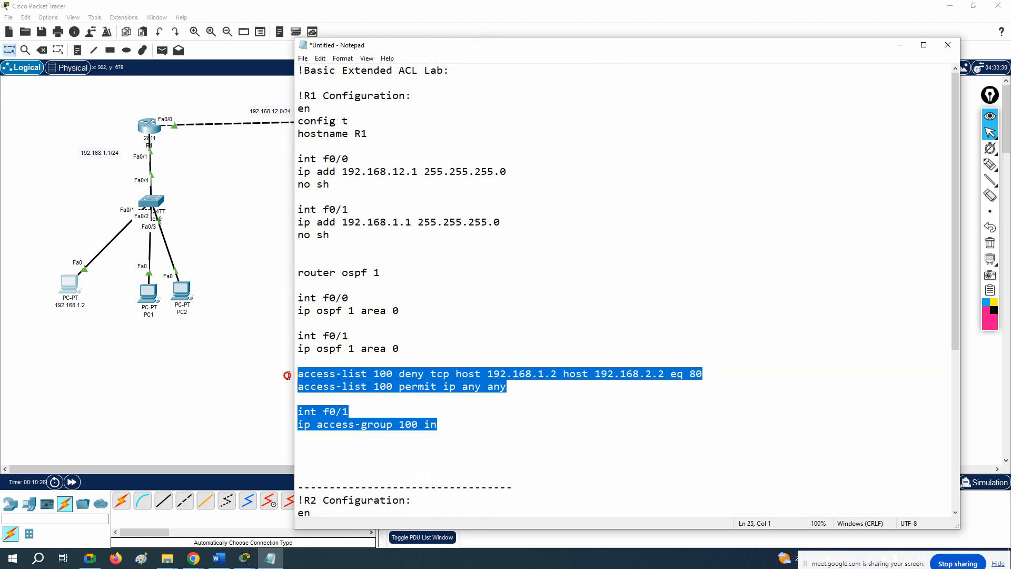
right_click(342, 401)
click(419, 261)
- On R1, enter configuration mode with config t and paste the copied ACL commands, closing the router window
click(156, 129)
click(687, 124)
key(Return)
key(Return)
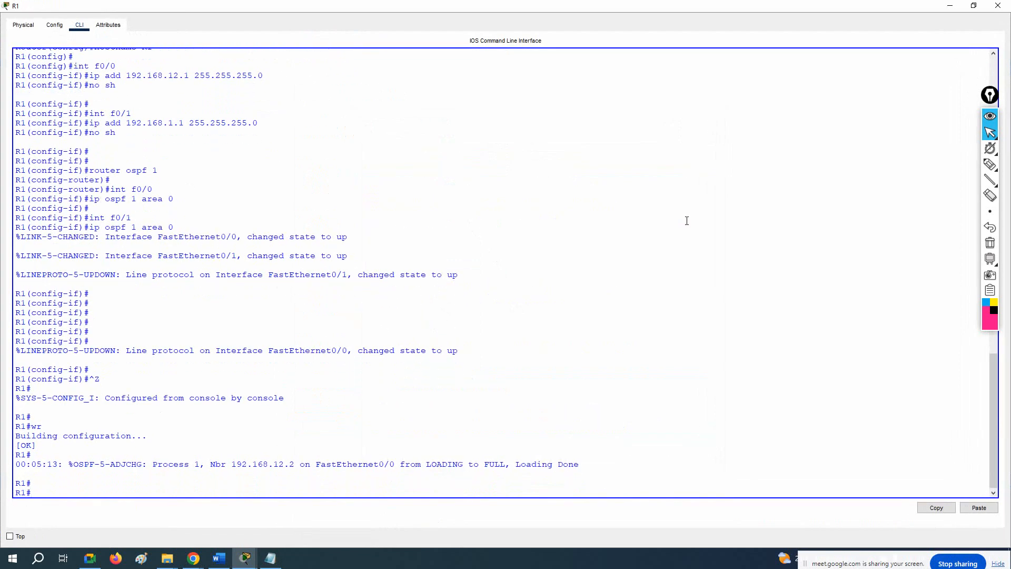
text(config t)
key(Return)
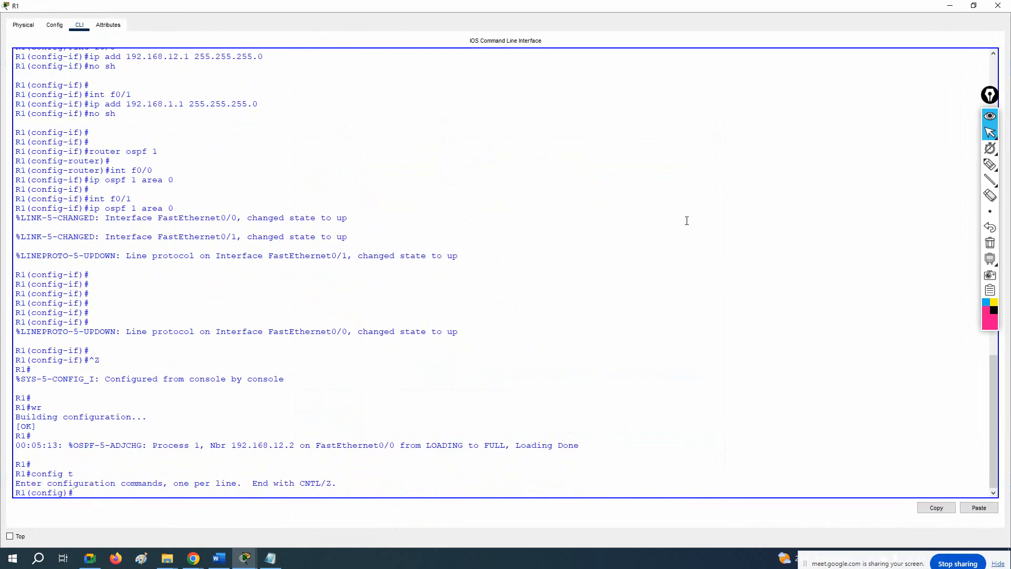
right_click(687, 219)
click(712, 237)
right_click(711, 238)
click(724, 258)
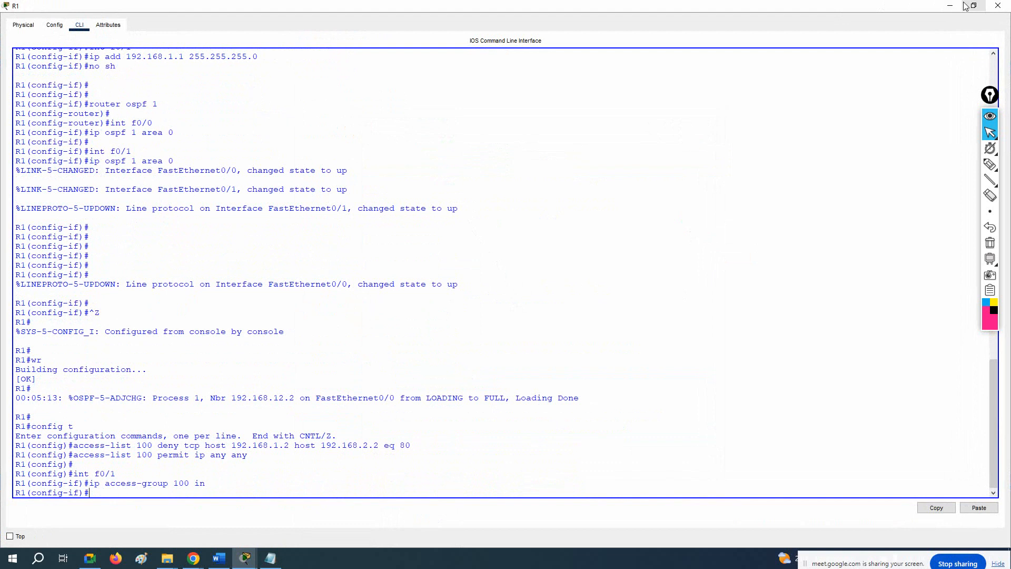
click(999, 5)
- Replace the Web Browser of PC 192.168.1.2 with its Command Prompt and ping 192.168.2.2 again
click(74, 284)
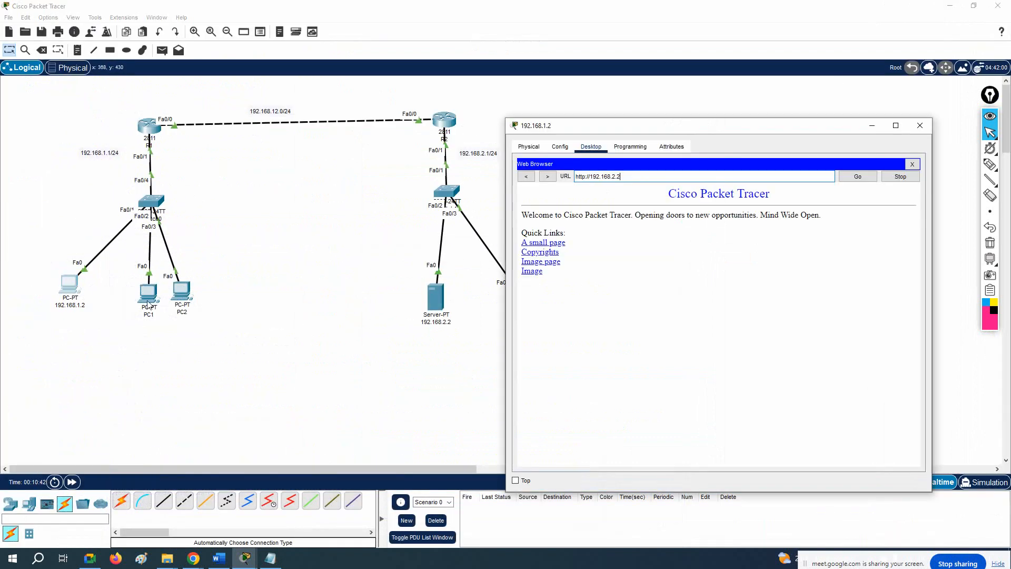
click(912, 164)
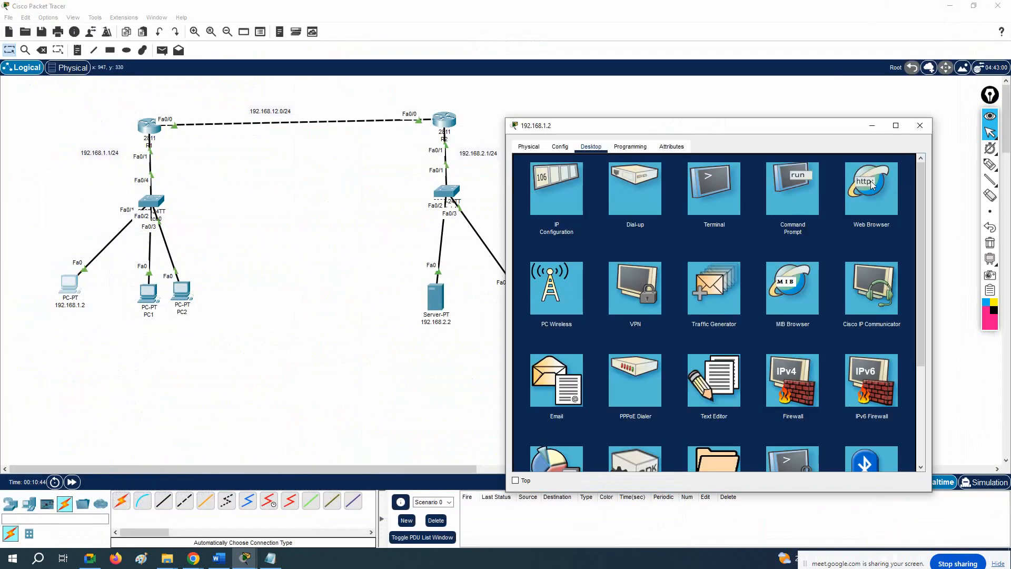
click(774, 189)
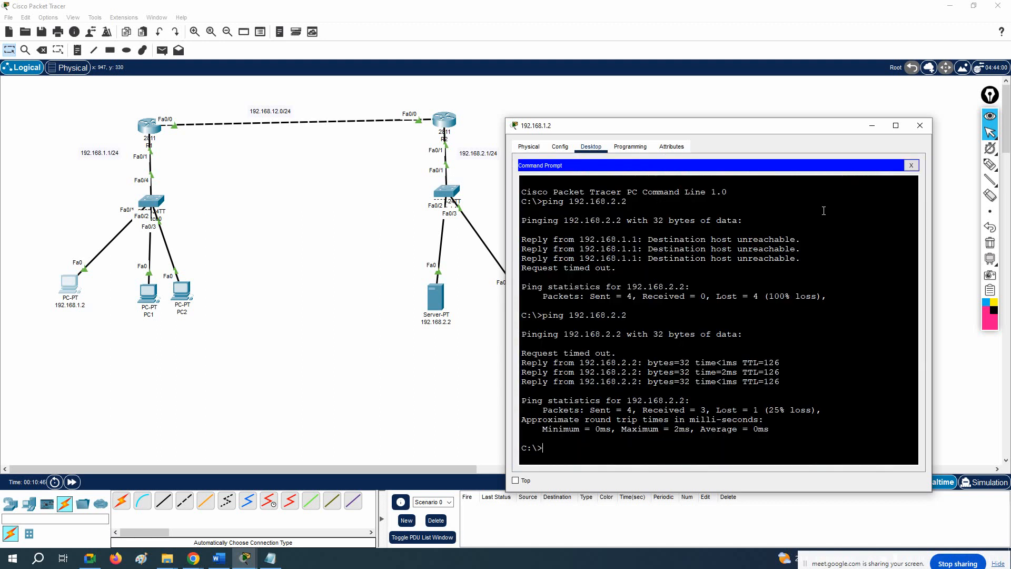
key(Up)
key(Return)
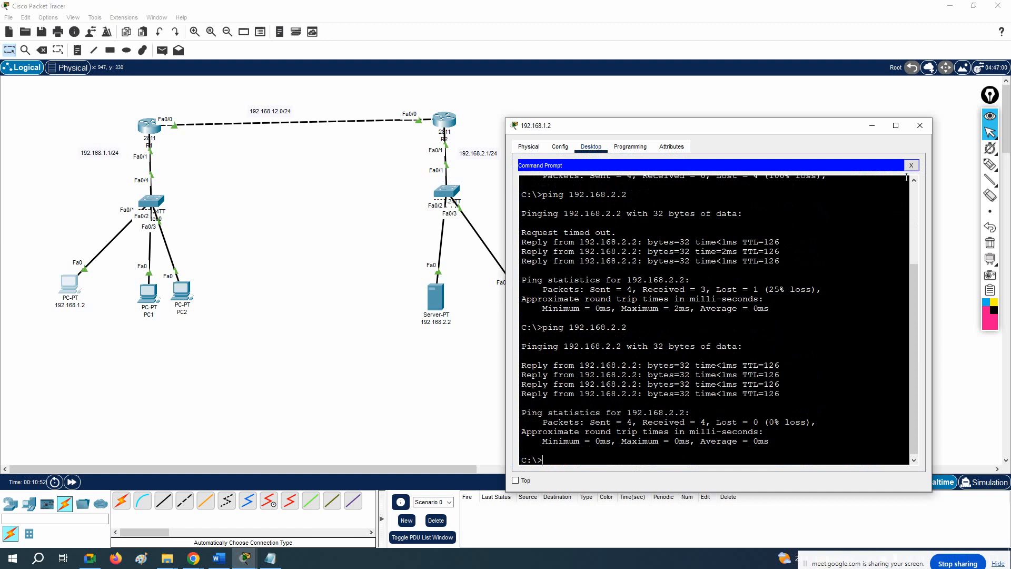
- Reopen the Web Browser of PC 192.168.1.2 and request 192.168.2.2 to test HTTP access through the ACL
click(912, 165)
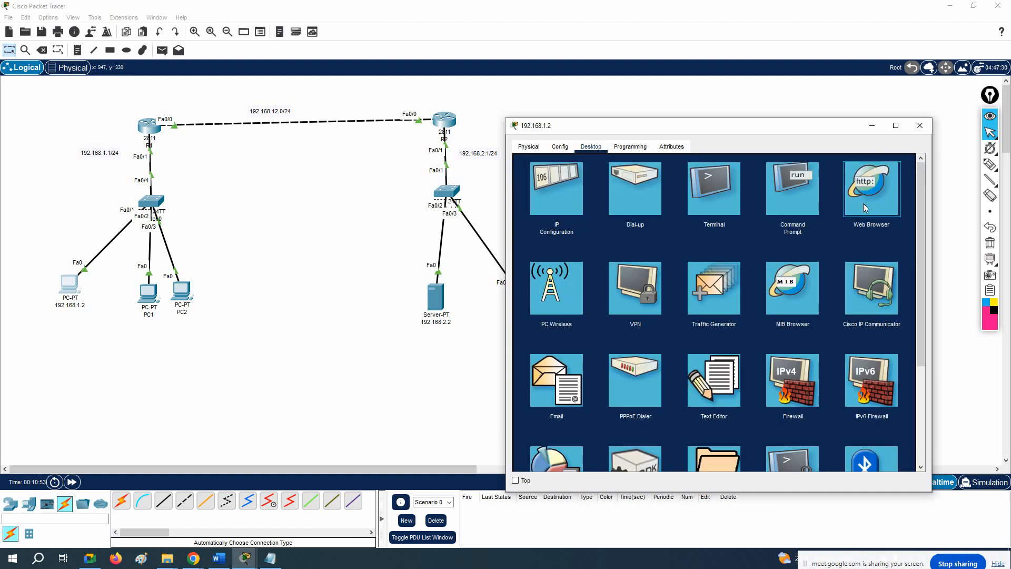
click(864, 204)
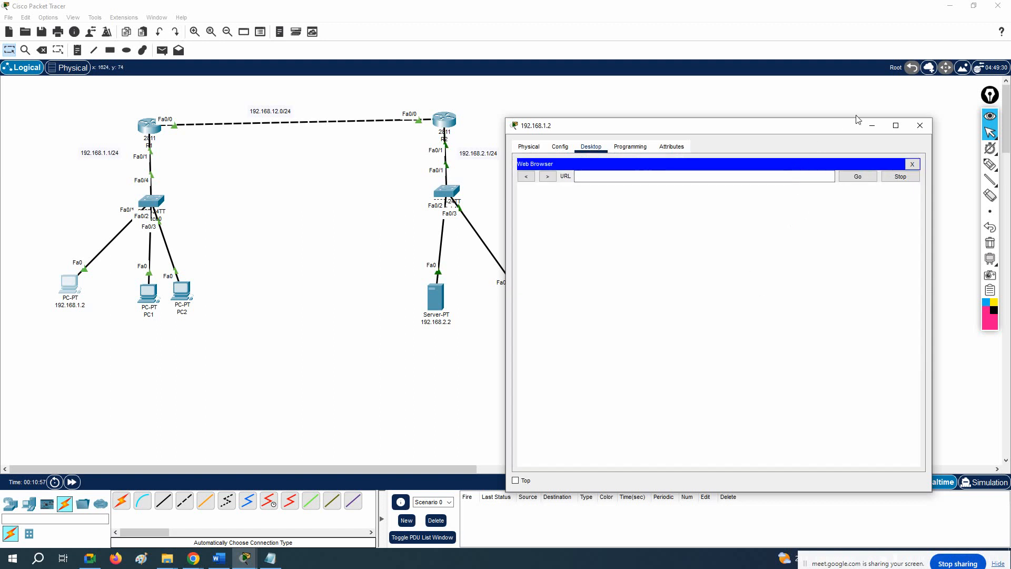
click(784, 174)
text(192.168.2.2)
key(Return)
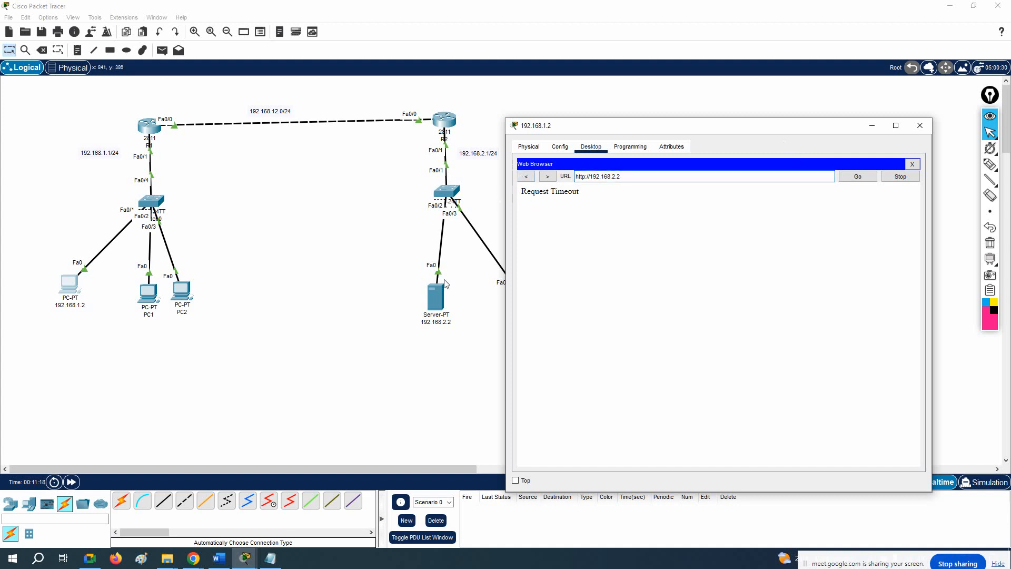
drag(520, 192, 582, 194)
- Close the Web Browser and reopen the Command Prompt of PC 192.168.1.2 to review the ping output
click(912, 164)
click(795, 193)
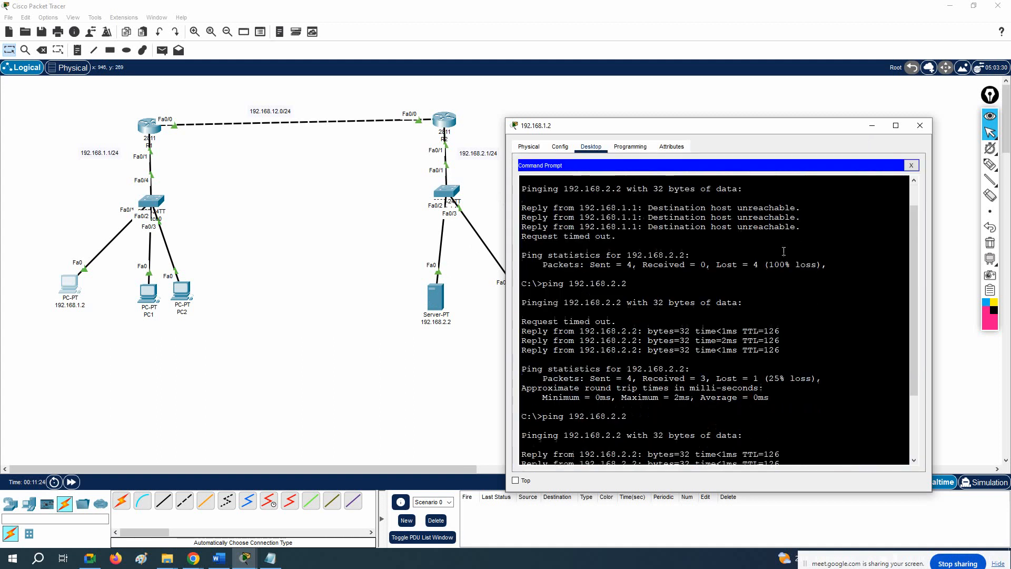
- Repeat the ping to 192.168.2.2 from PC 192.168.1.2, then request 192.168.2.2 in its Web Browser
key(Up)
key(Return)
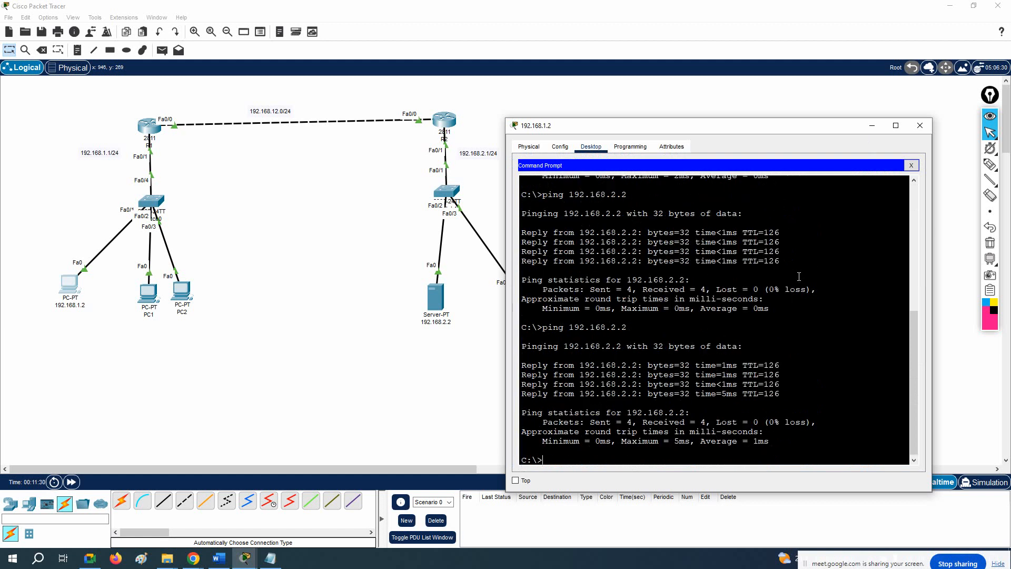
click(916, 166)
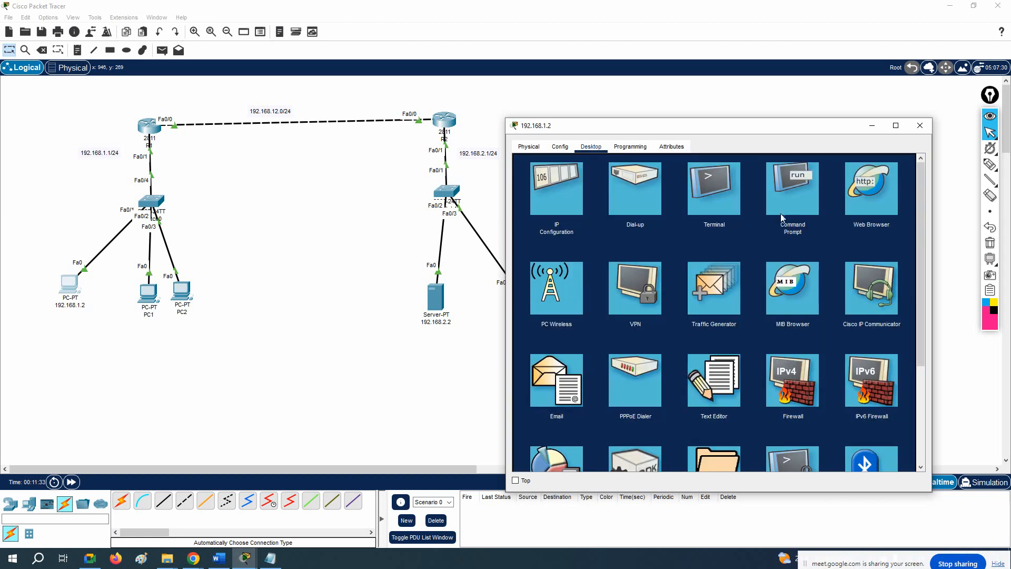
click(866, 202)
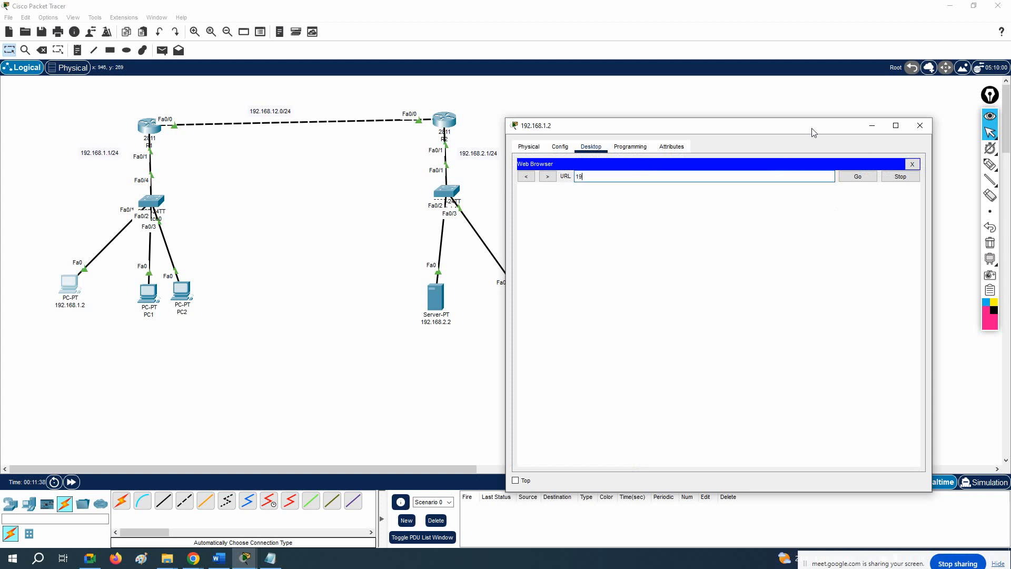
text(192.168.2.2)
key(Return)
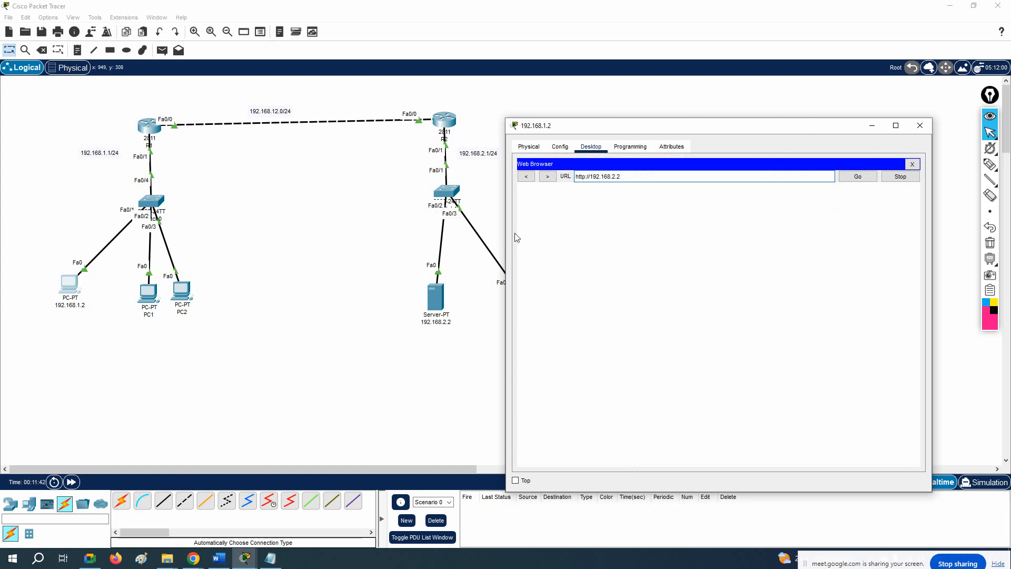
- Rename PC1 in the topology as 192.168.1.3
click(159, 315)
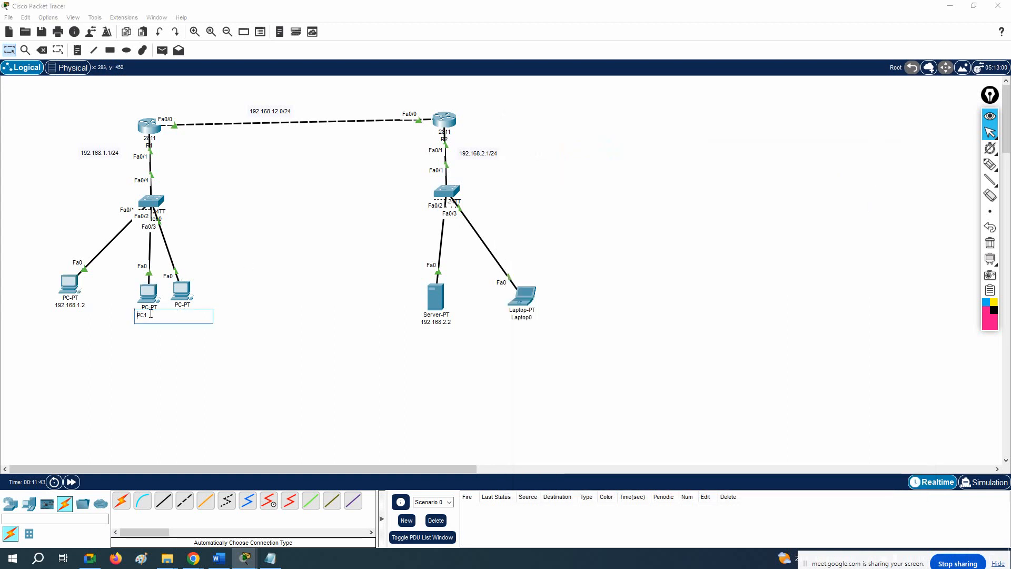
text(192.168.)
key(ctrl+a)
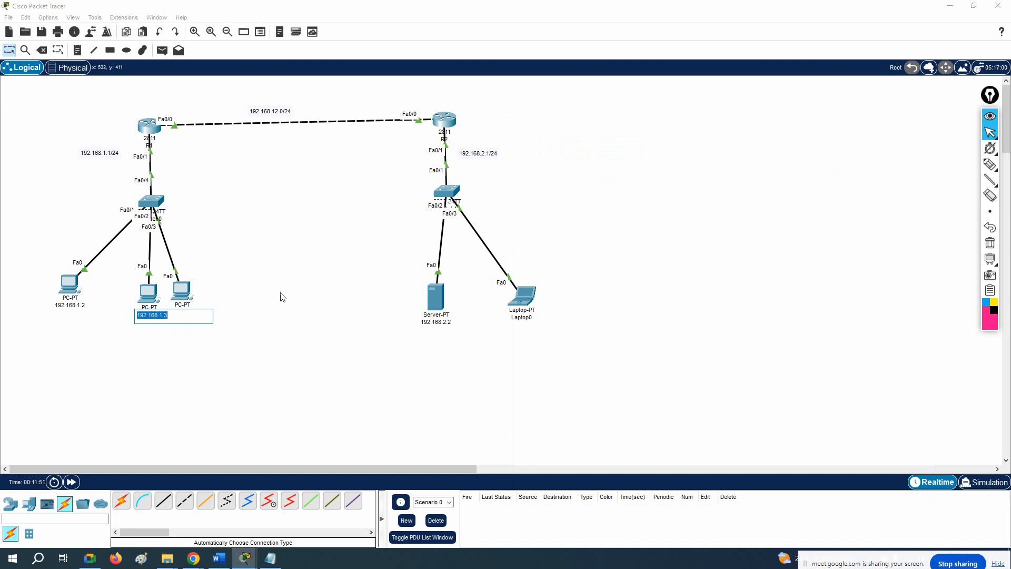
click(266, 292)
- Configure PC 192.168.1.3 with static IPv4 address 192.168.1.3, subnet mask 255.255.255.0 and default gateway 192.168.1.1
double_click(149, 293)
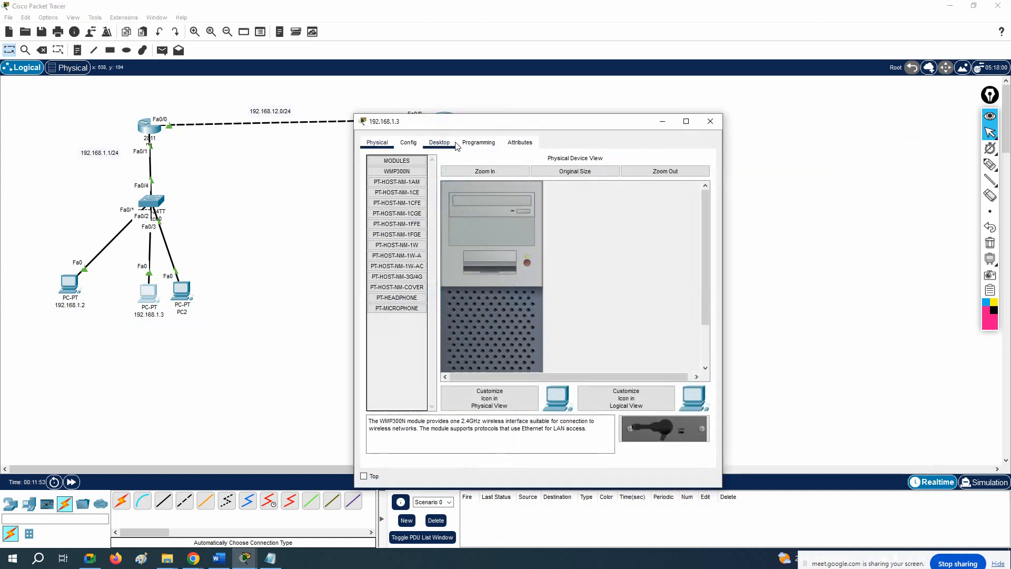
click(452, 143)
click(398, 190)
text(192.168.1.3)
click(499, 230)
click(510, 243)
text(192.168.1.3)
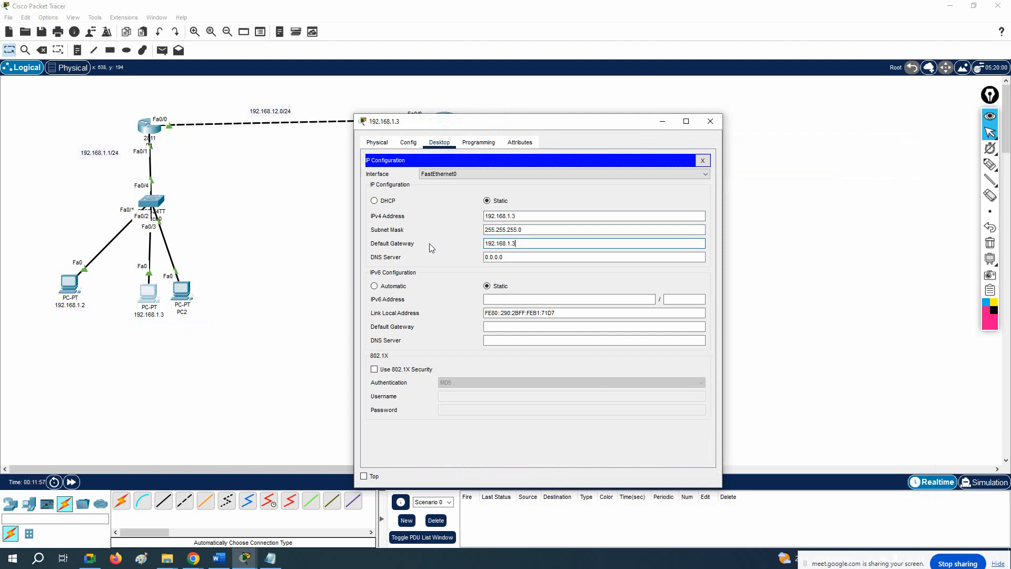
key(BackSpace)
text(1)
click(703, 161)
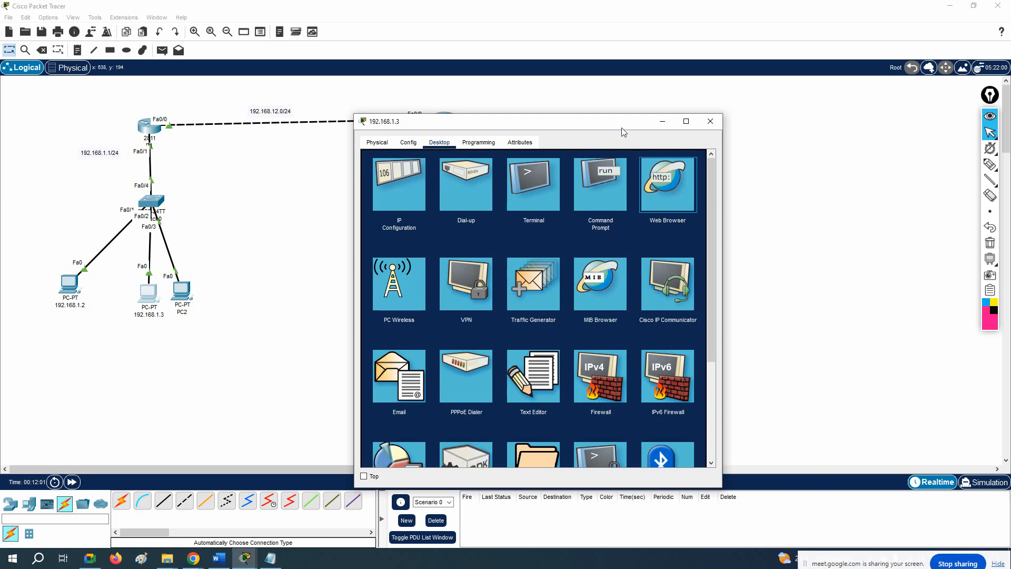
- Move the window of PC 192.168.1.3 aside and request 192.168.2.2 in its Web Browser to test HTTP access
drag(531, 121, 676, 71)
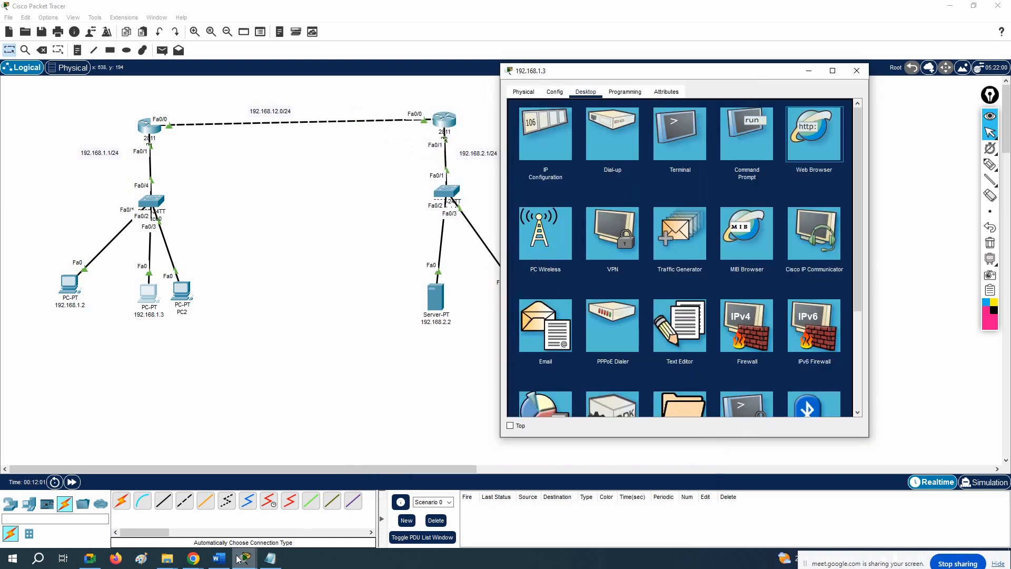
click(813, 134)
click(651, 120)
text(1)
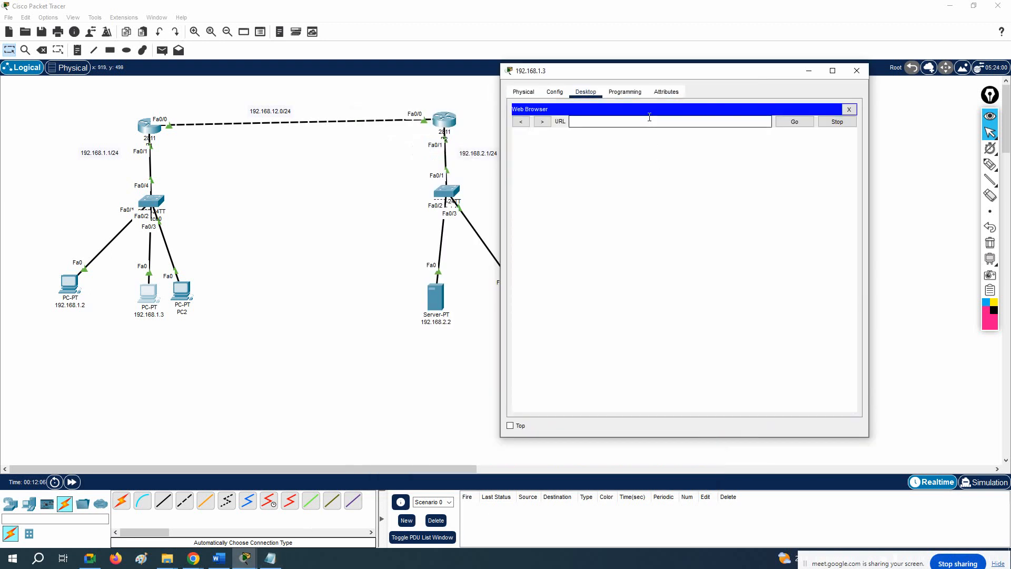
text(92.168.2.2)
key(Return)
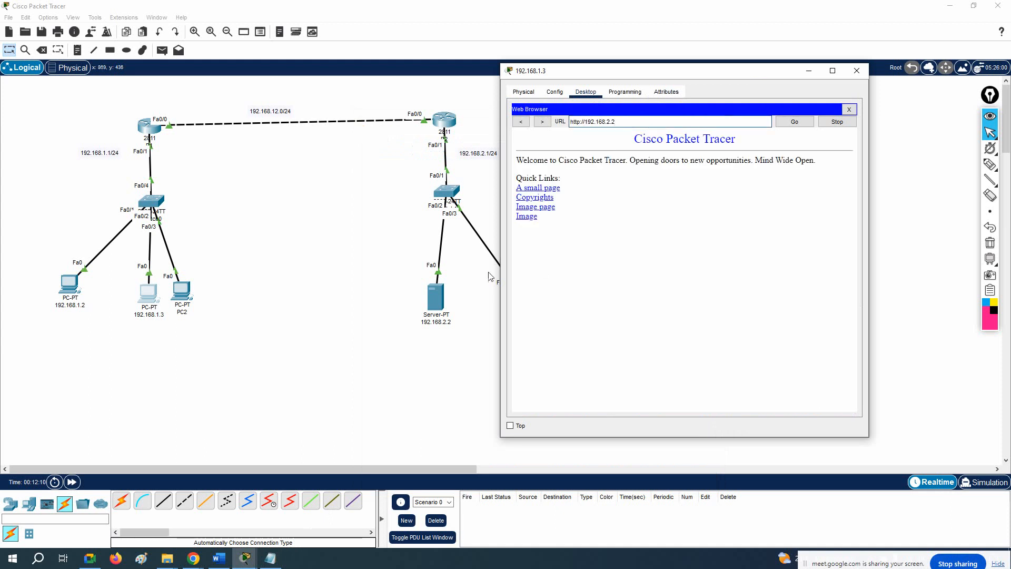
- Bring up the Web Browser of PC 192.168.1.2 beside that of PC 192.168.1.3 for comparison, then close its window
click(245, 560)
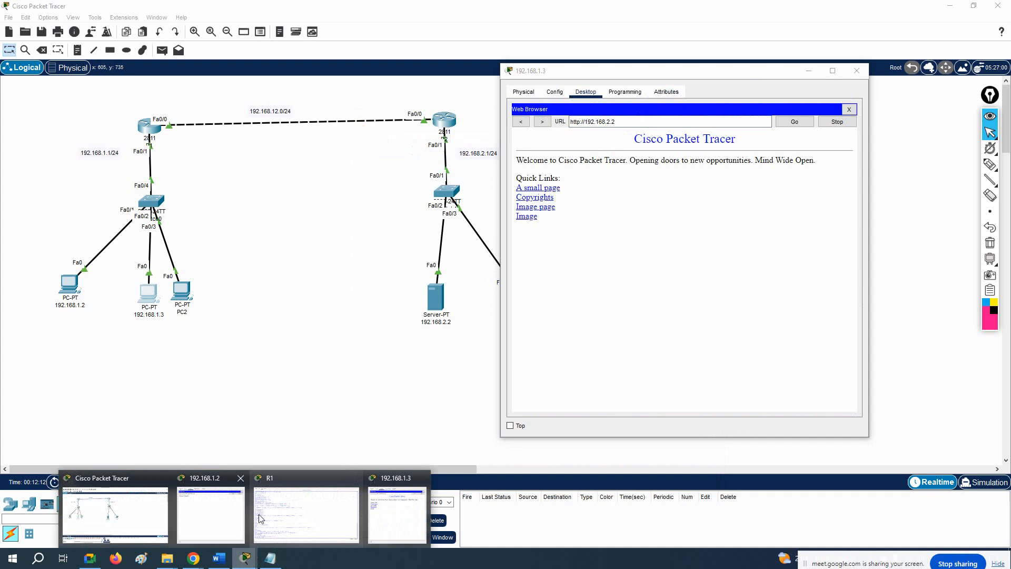
click(231, 517)
drag(552, 127, 116, 292)
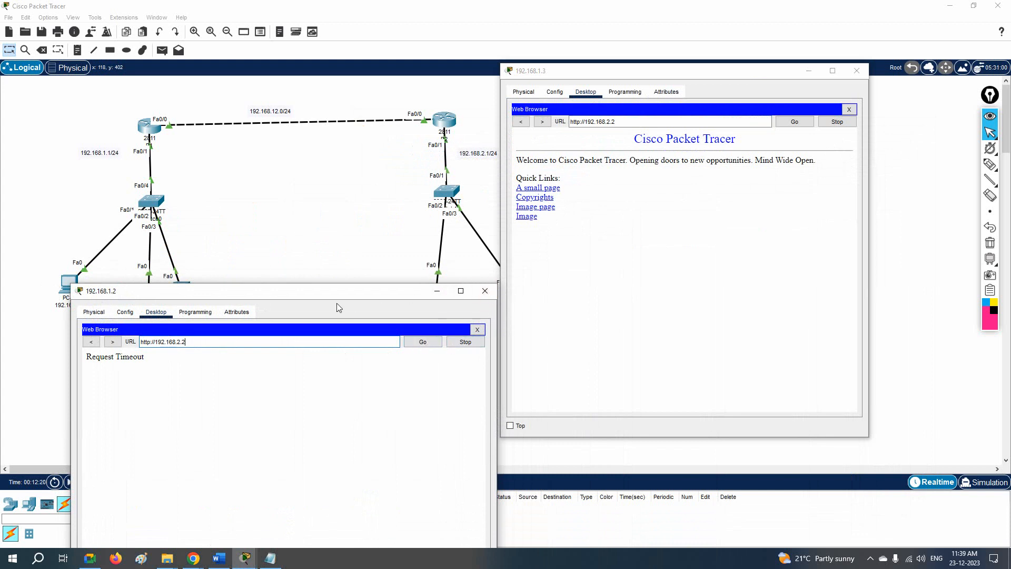
click(485, 291)
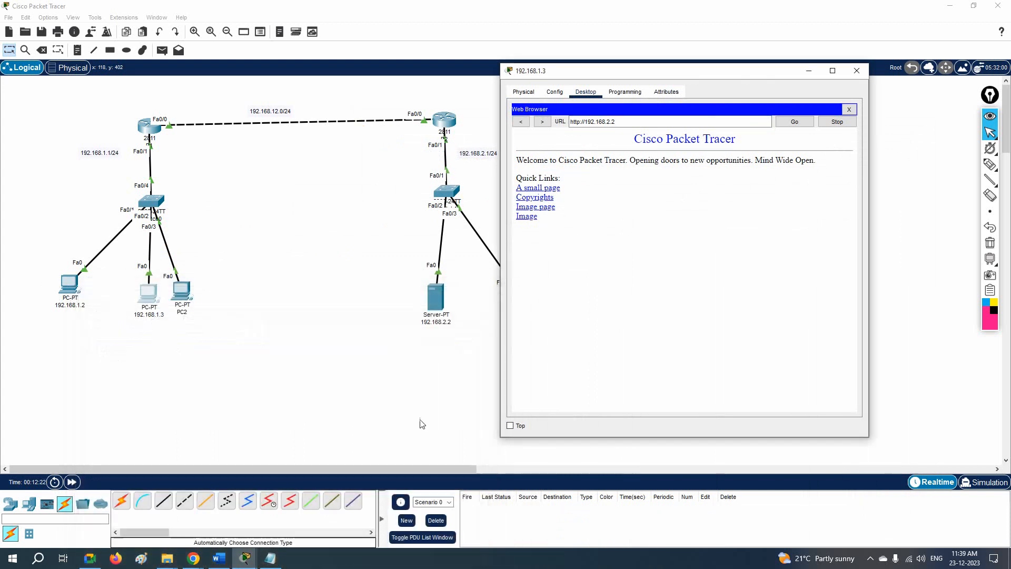
- Switch to Notepad and review R1's ACL commands, focusing on the access list number 100
click(276, 563)
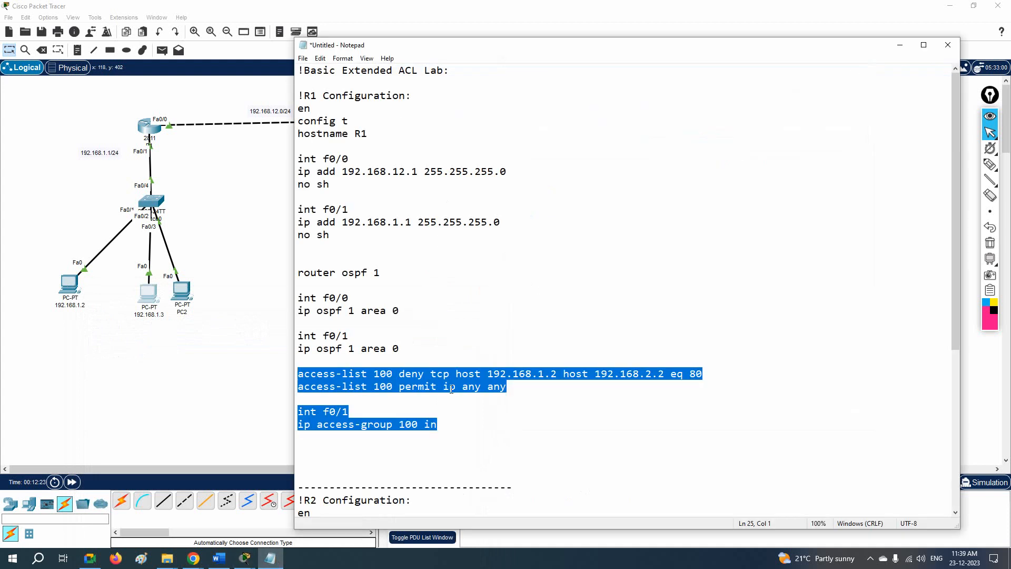
click(413, 396)
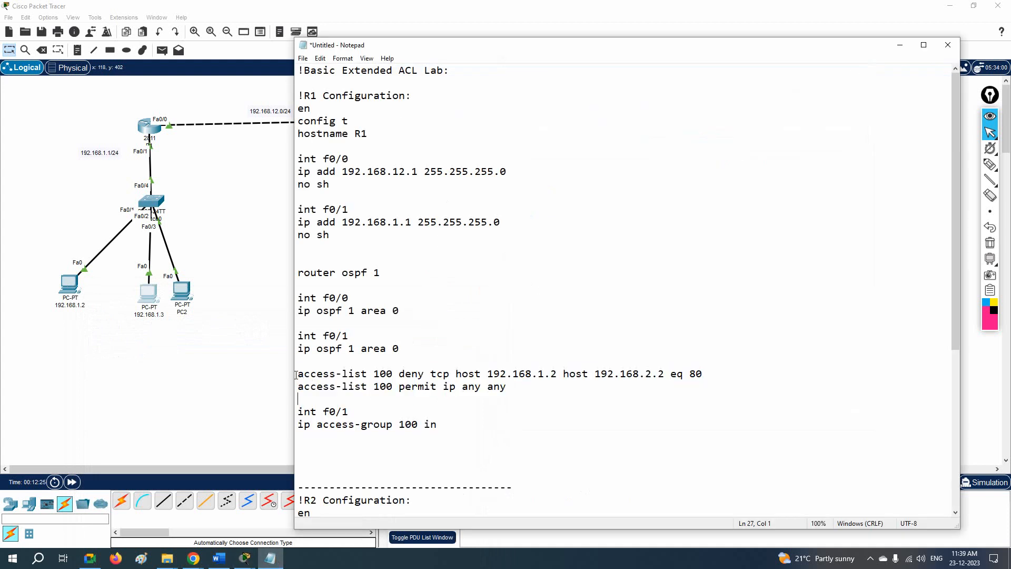
drag(298, 375, 505, 426)
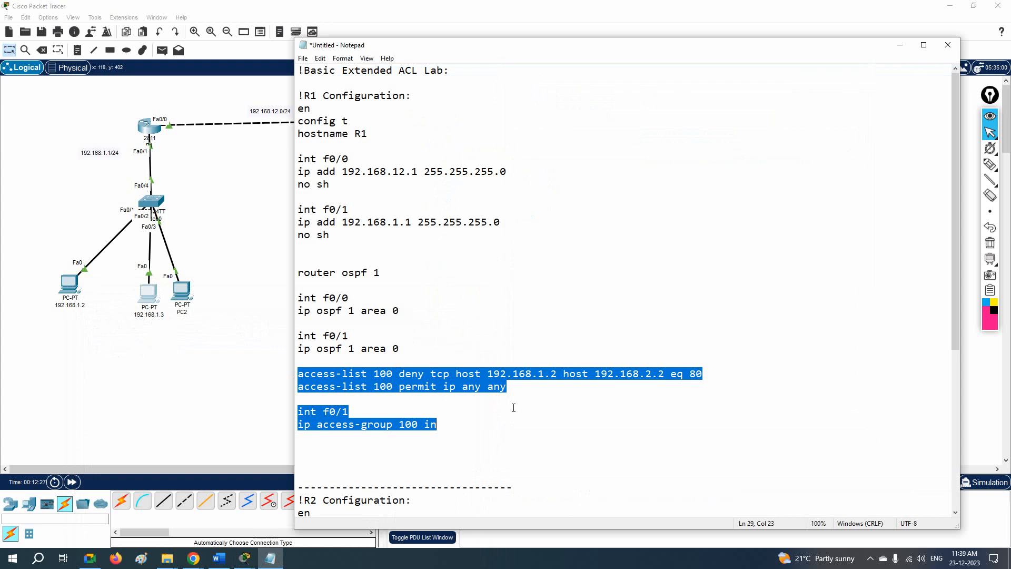
click(388, 387)
drag(394, 374, 376, 385)
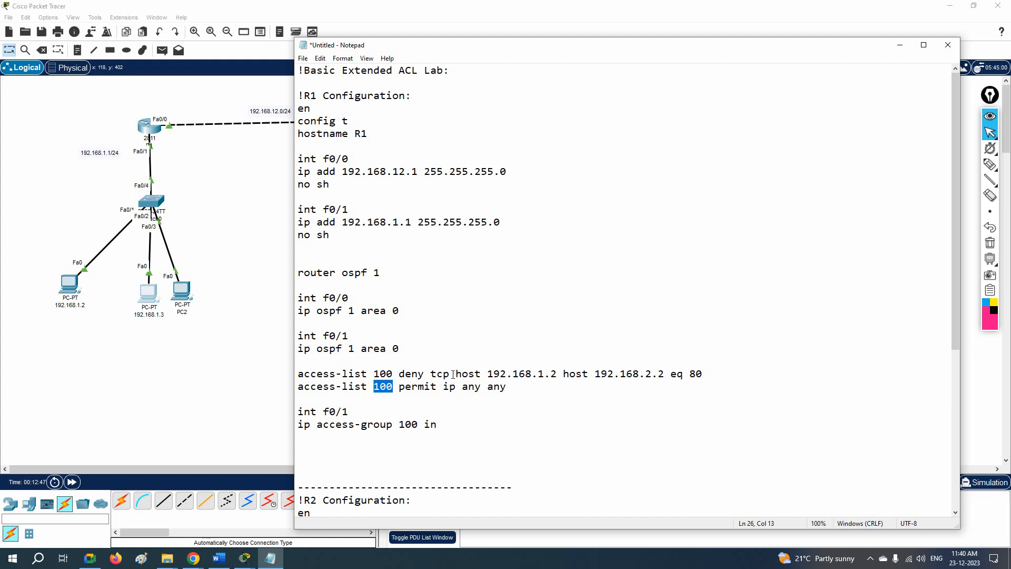
scroll(452, 375, down, 4)
drag(299, 222, 368, 222)
double_click(384, 221)
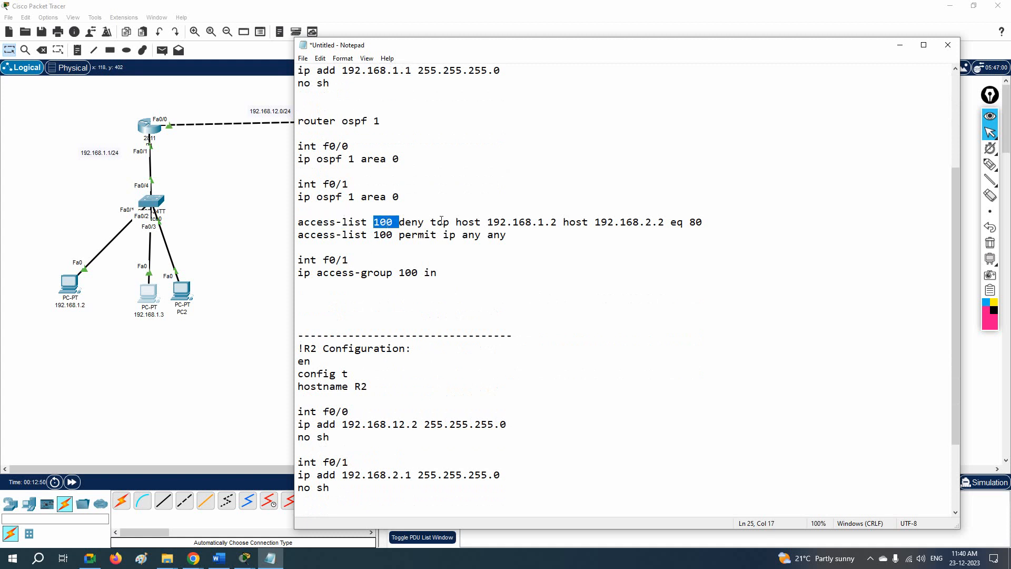
- Examine the deny statement's protocol, source host, destination host and port number in the notes, comparing them with the topology and browser
click(450, 222)
drag(504, 46, 639, 203)
click(582, 126)
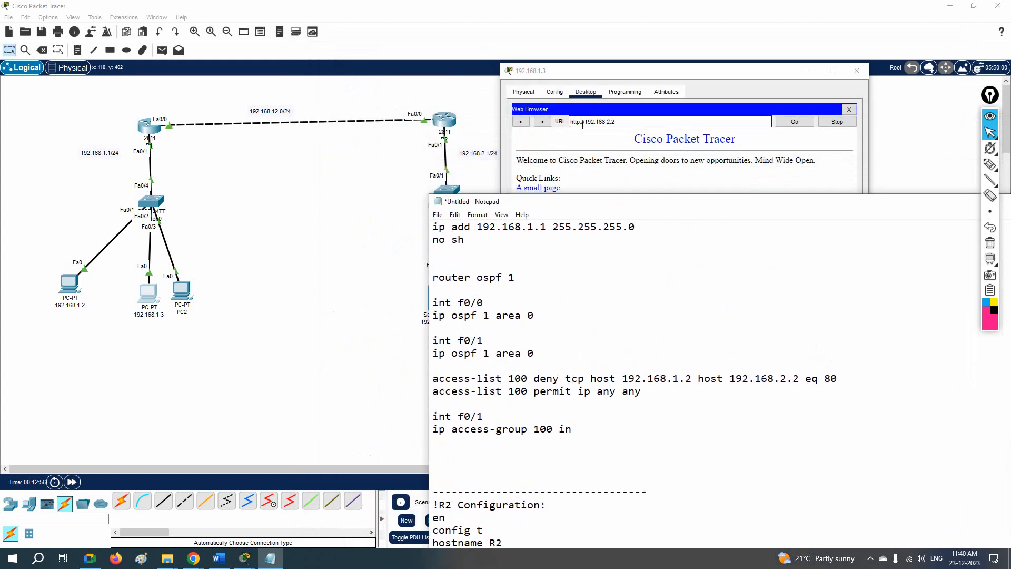
drag(629, 206, 518, 133)
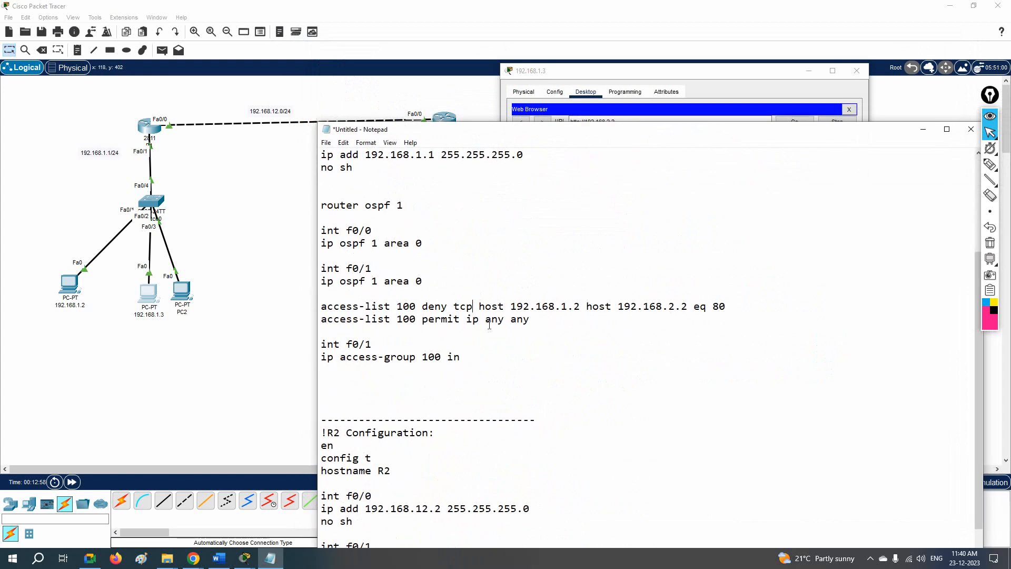
drag(479, 307, 686, 306)
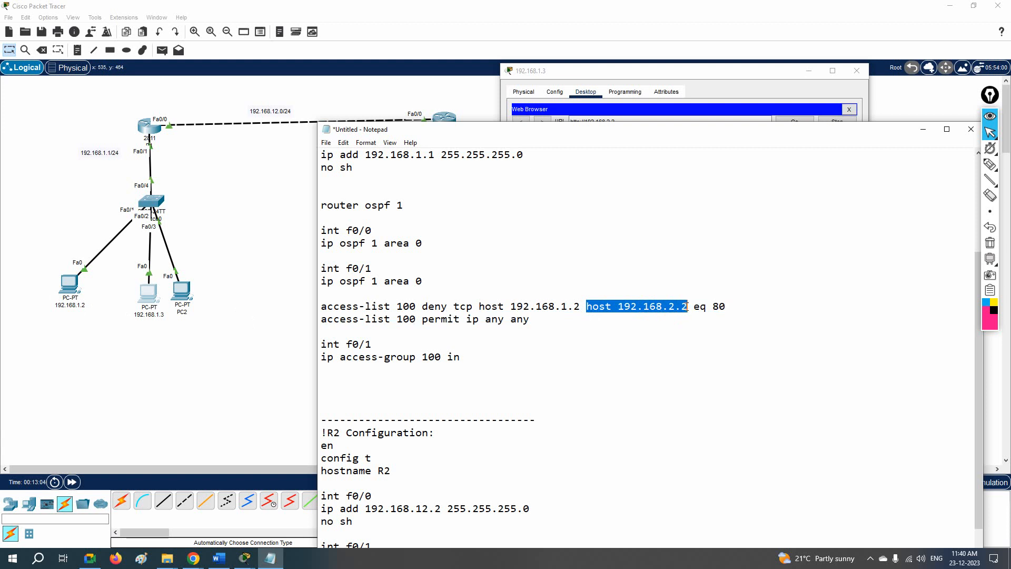
drag(383, 130, 571, 242)
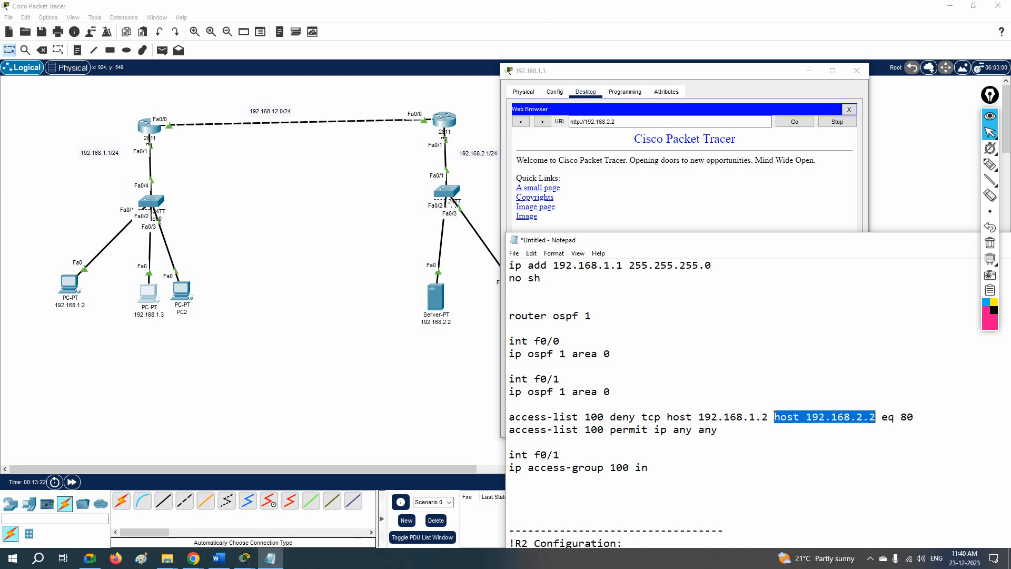
double_click(685, 418)
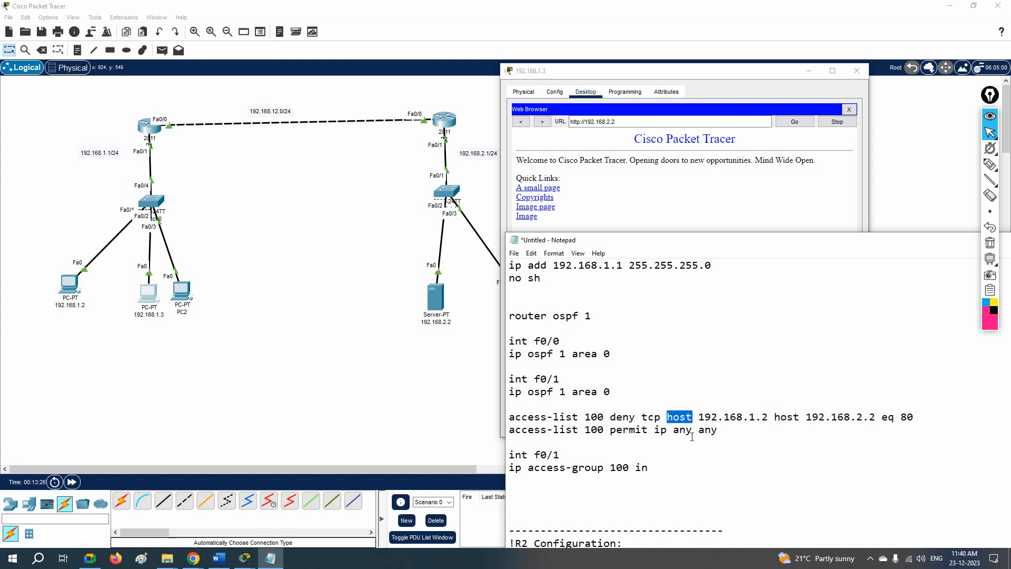
double_click(907, 417)
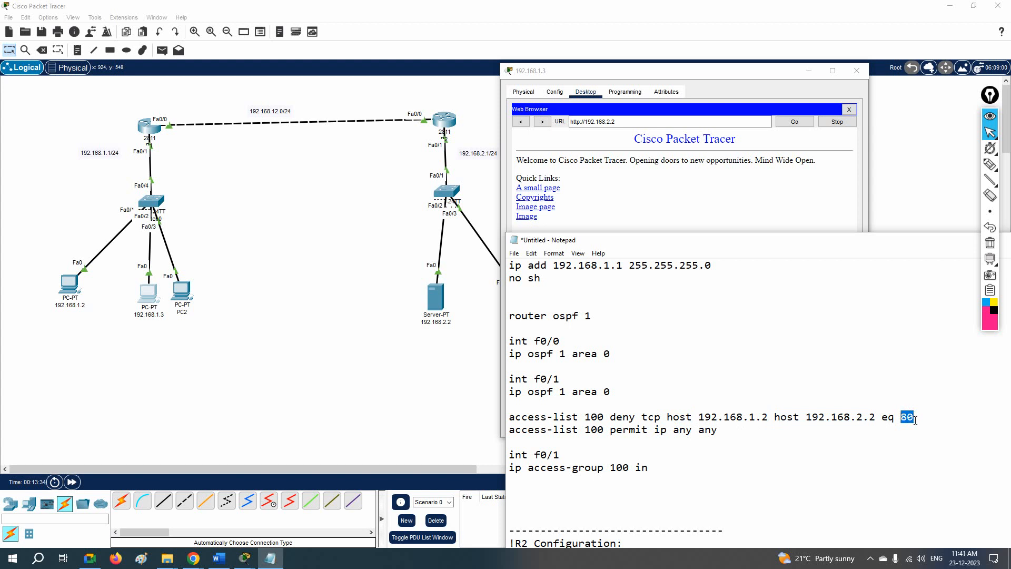
- Switch to Packet Tracer, request 192.168.2.2 over HTTP in the Web Browser of PC 192.168.1.2, and widen its window
click(76, 287)
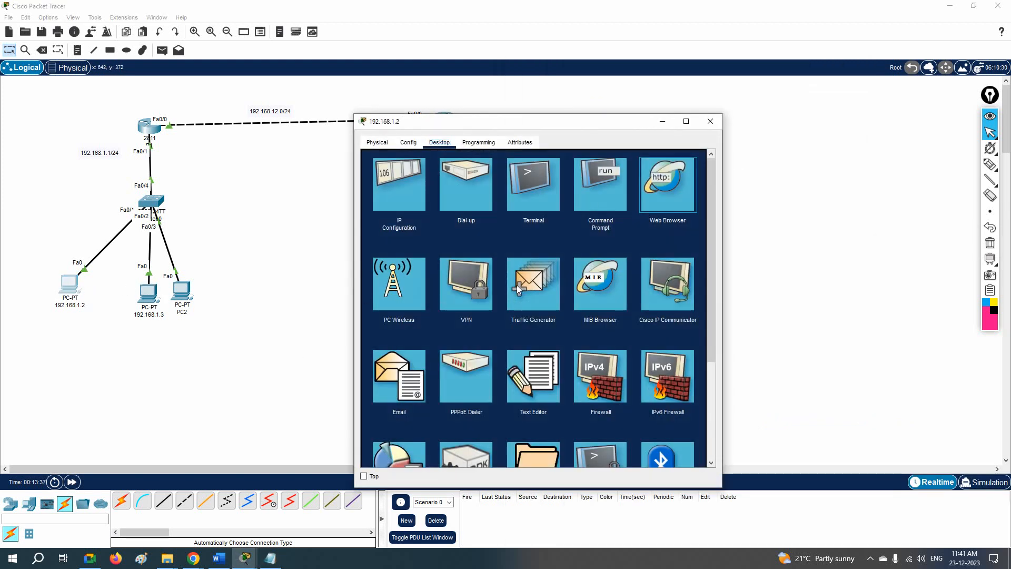
click(567, 172)
text(1)
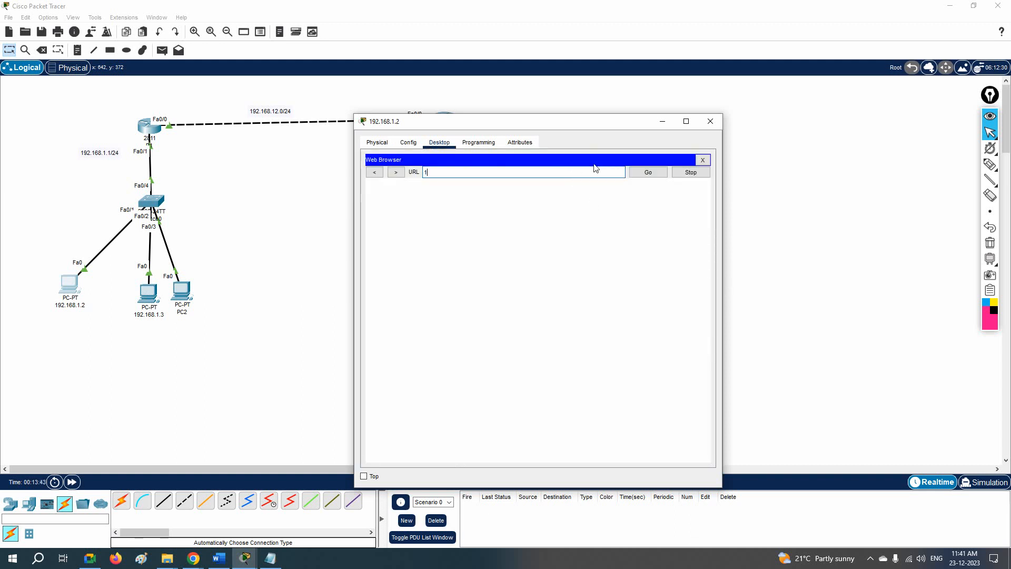
text(92.16)
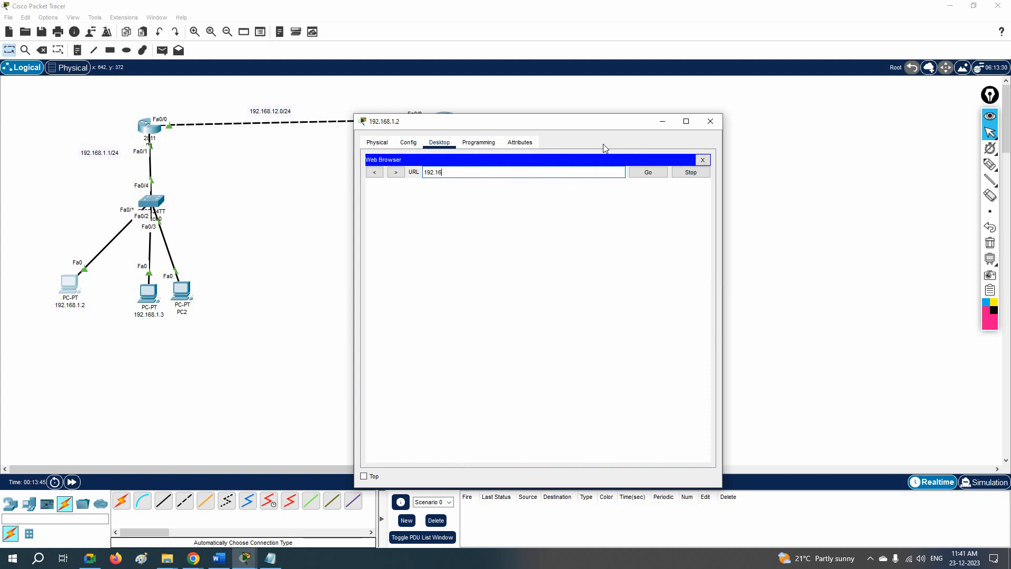
text(8.2.2.)
key(Return)
drag(722, 220, 823, 228)
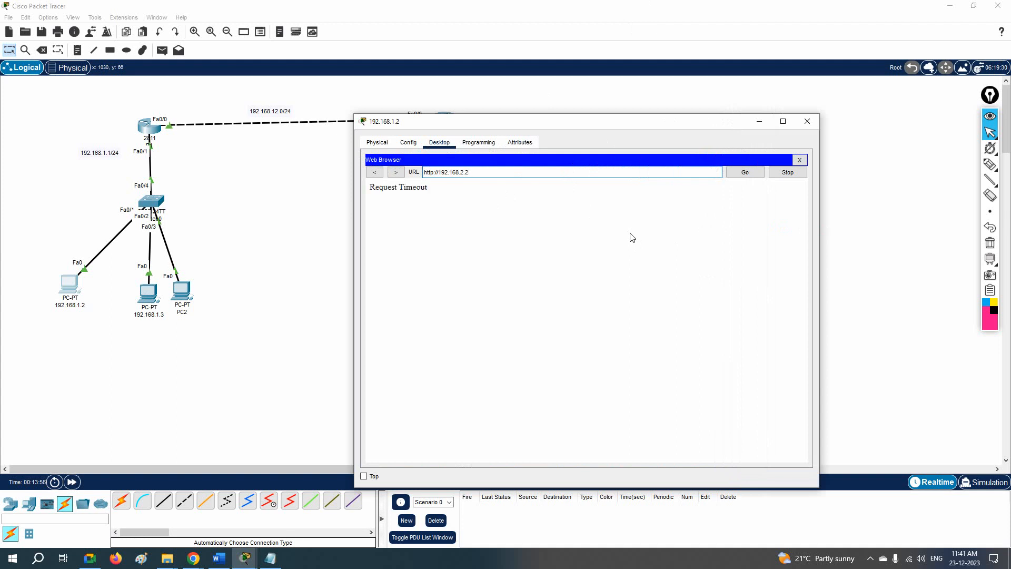
click(435, 173)
text(s)
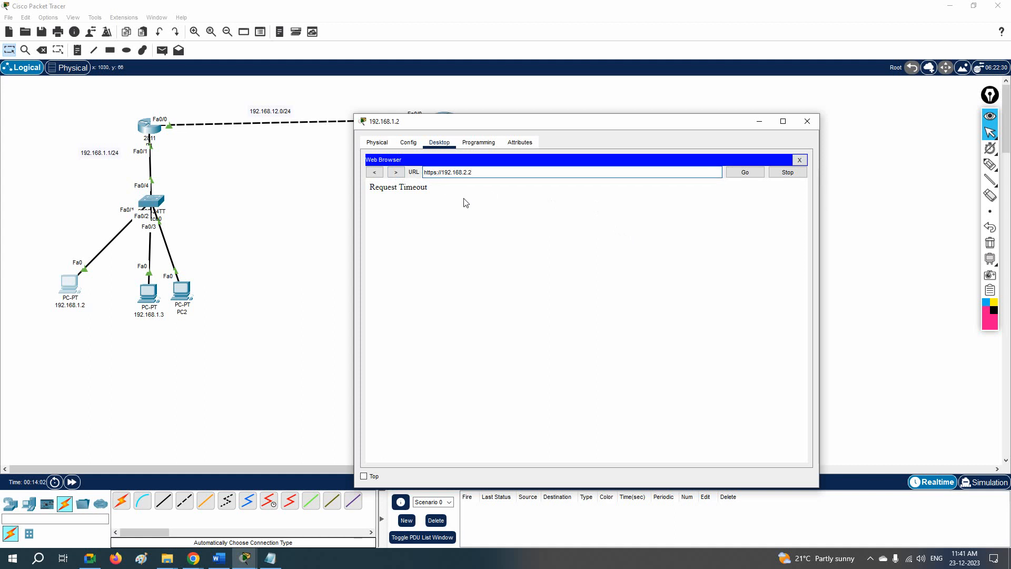
key(Return)
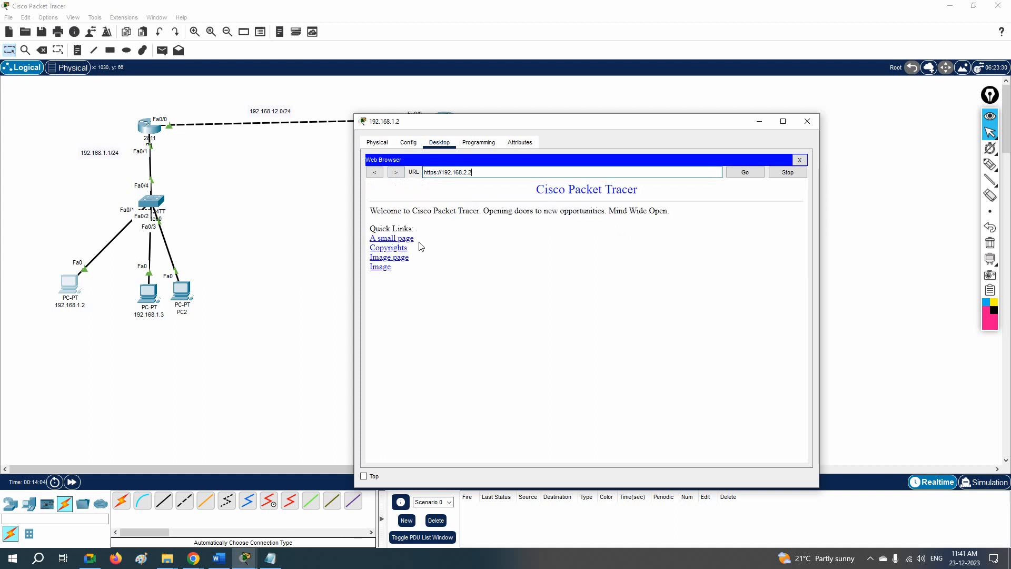
- Switch to Notepad and review the deny statement of access list 100 and its port 80, repositioning the notes window
click(270, 559)
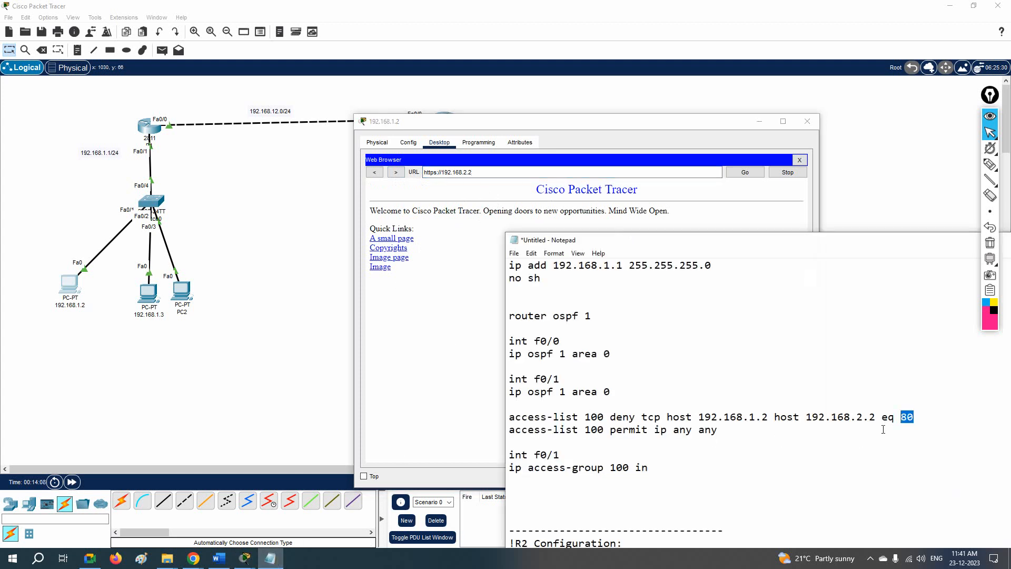
drag(922, 417, 499, 430)
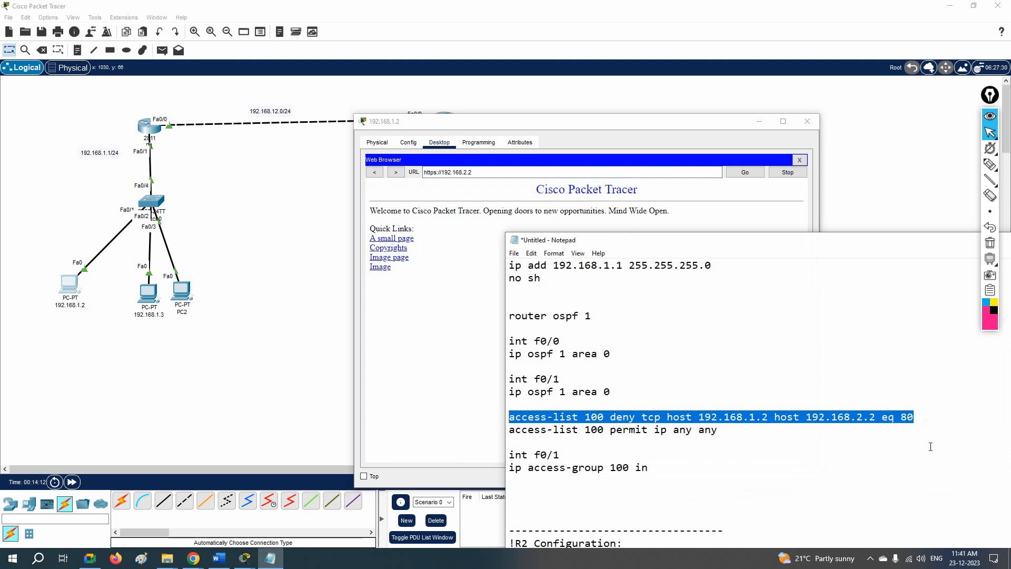
drag(920, 415, 902, 417)
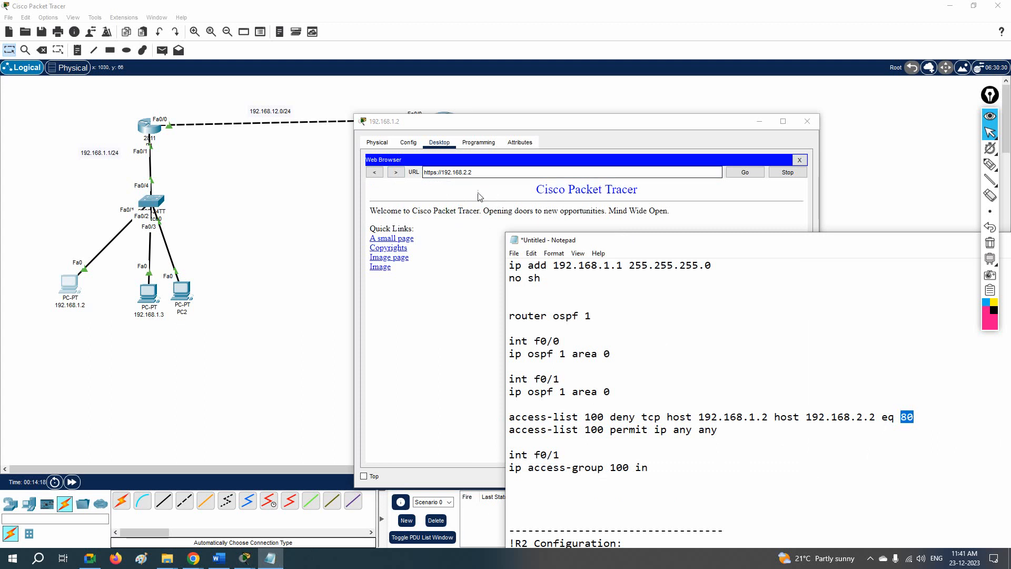
drag(792, 248, 585, 87)
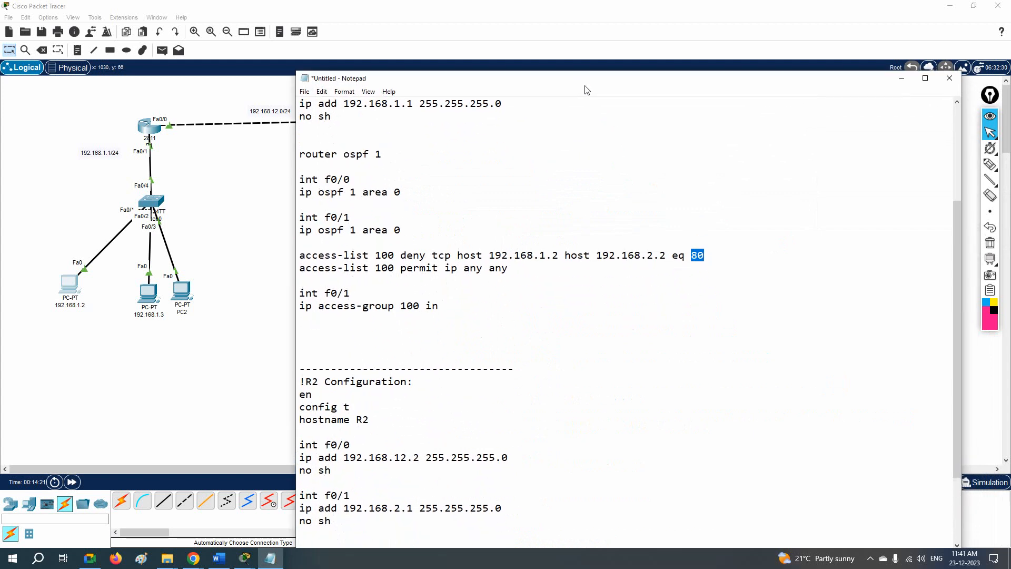